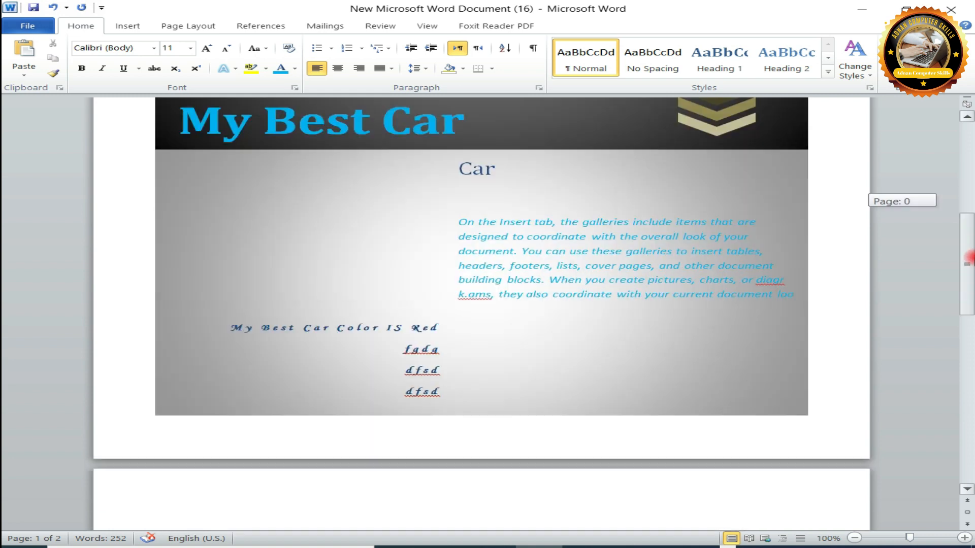
# Extend the cover page's Phone line to "fggfhghghghghghdg" and ignore all spelling errors for that word.
pyautogui.click(419, 233)
pyautogui.write('agfhgh')
pyautogui.write('ghghghgh')
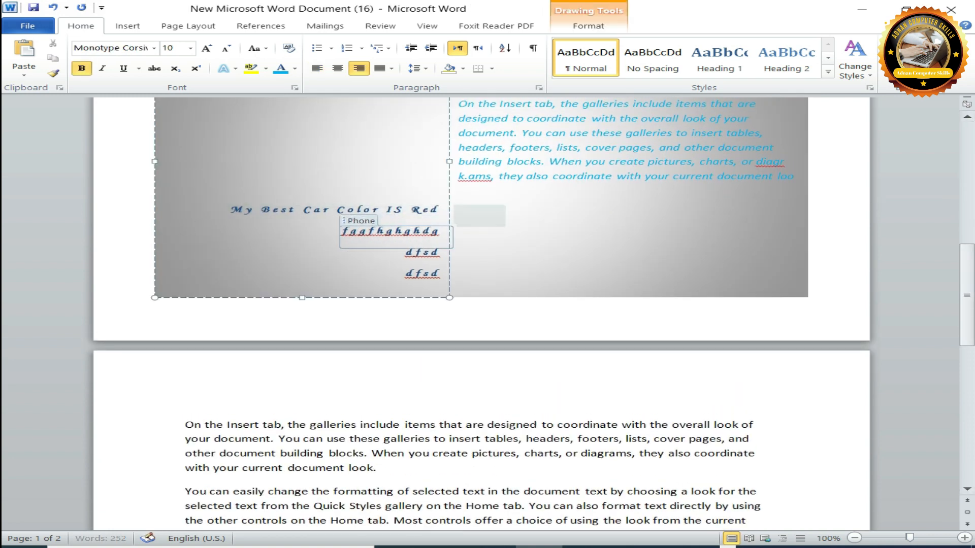
pyautogui.rightClick(375, 230)
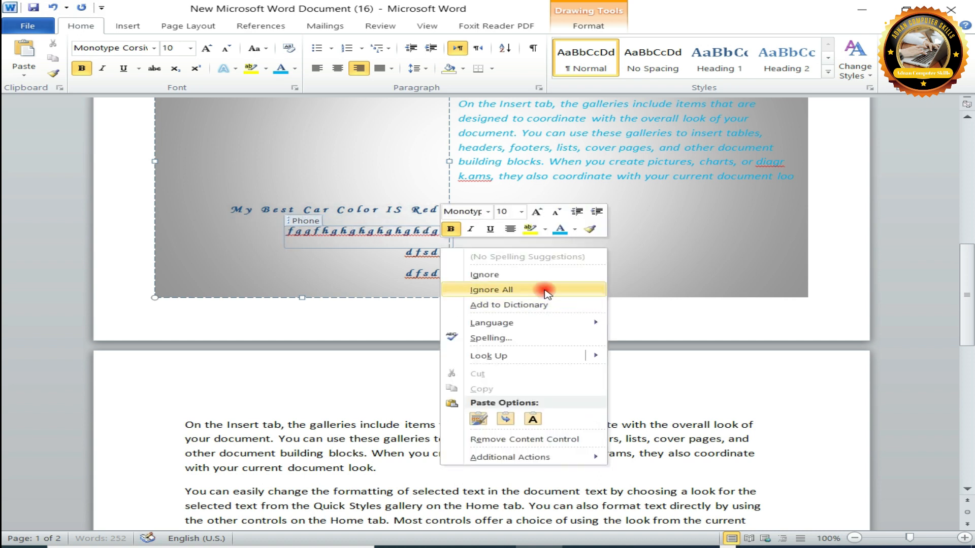
pyautogui.click(546, 292)
# Extend the cover page's Fax line to "dfshghghgjkhgkljhkjhkjhkjd" and ignore all spelling errors for that word.
pyautogui.click(429, 255)
pyautogui.write('hghghgjkh')
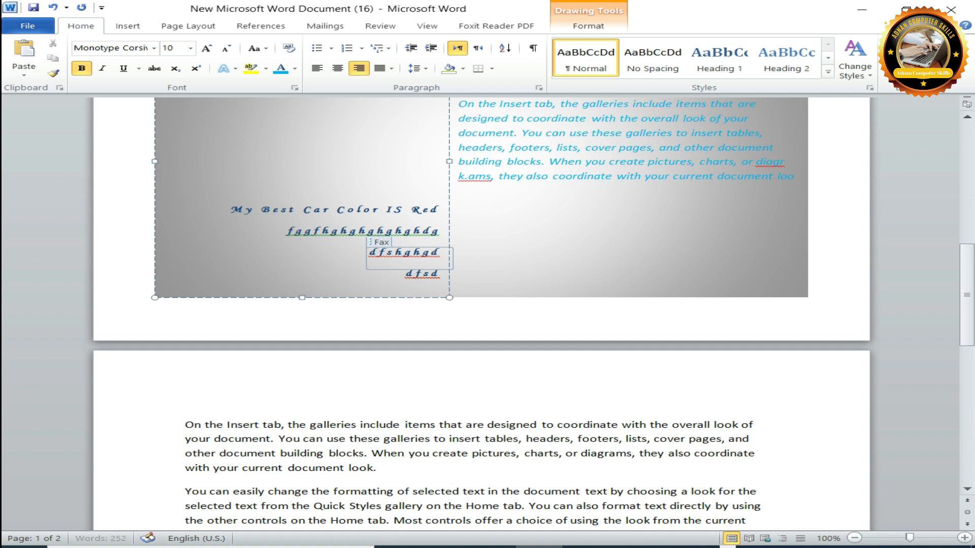
pyautogui.write('gkljhkjhkjhkjkh')
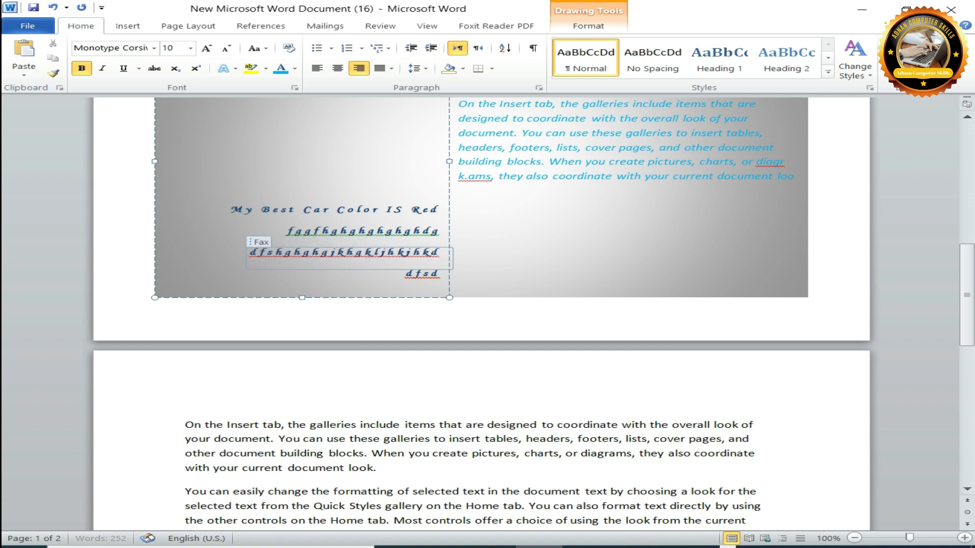
pyautogui.write('kh')
pyautogui.press('BackSpace')
pyautogui.press('BackSpace')
pyautogui.press('BackSpace')
pyautogui.press('BackSpace')
pyautogui.rightClick(401, 253)
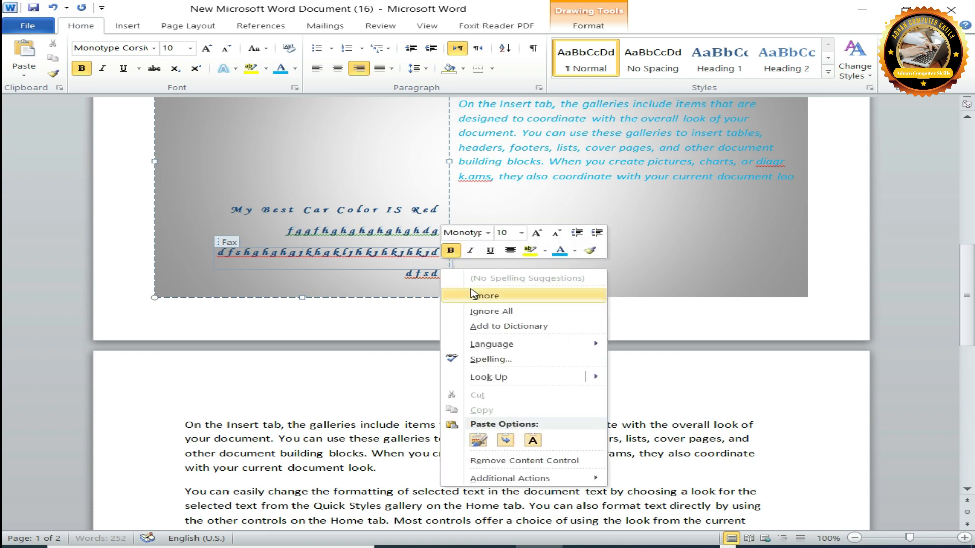
pyautogui.click(483, 311)
pyautogui.click(486, 274)
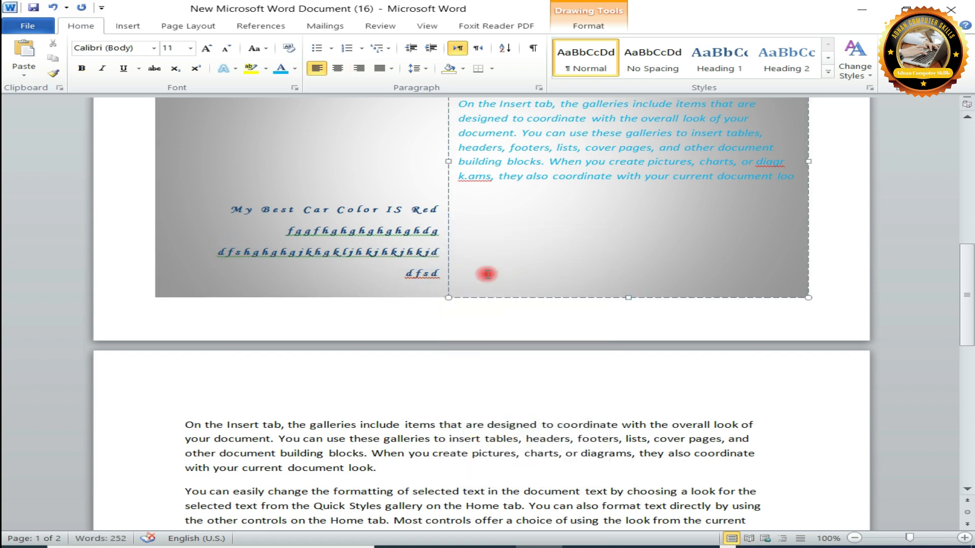
# Ignore the grammar flags once on both the Phone and Fax lines of the cover page.
pyautogui.click(401, 233)
pyautogui.rightClick(397, 231)
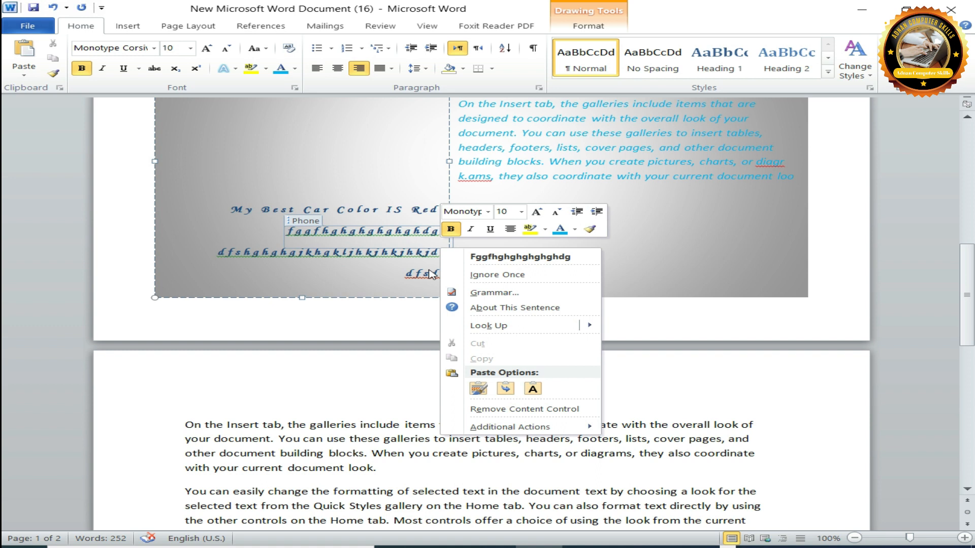
pyautogui.click(523, 276)
pyautogui.click(538, 264)
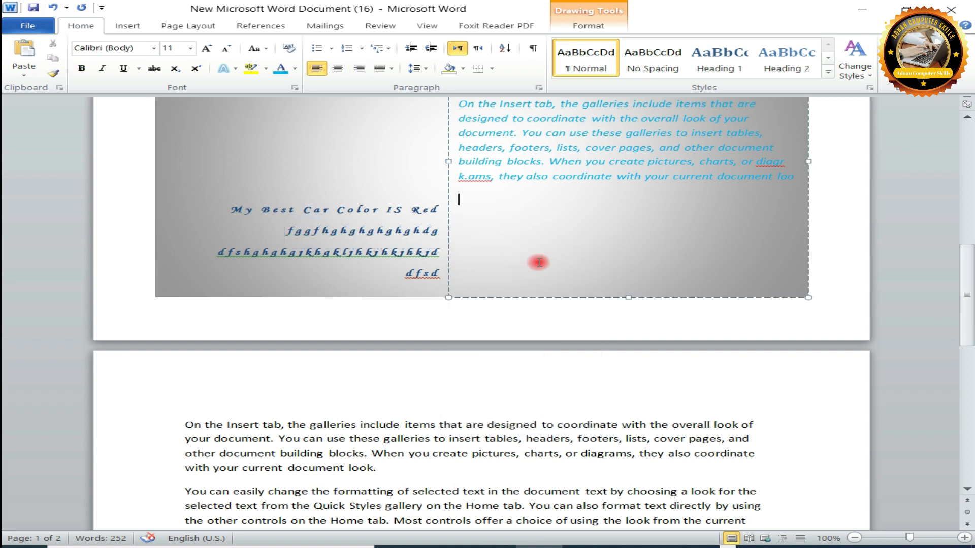
pyautogui.click(407, 253)
pyautogui.rightClick(407, 253)
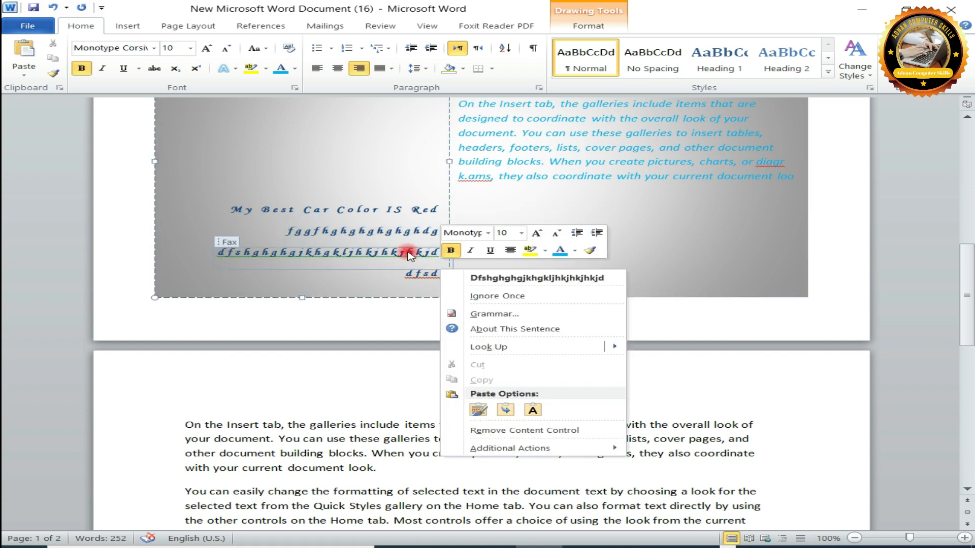
pyautogui.click(523, 297)
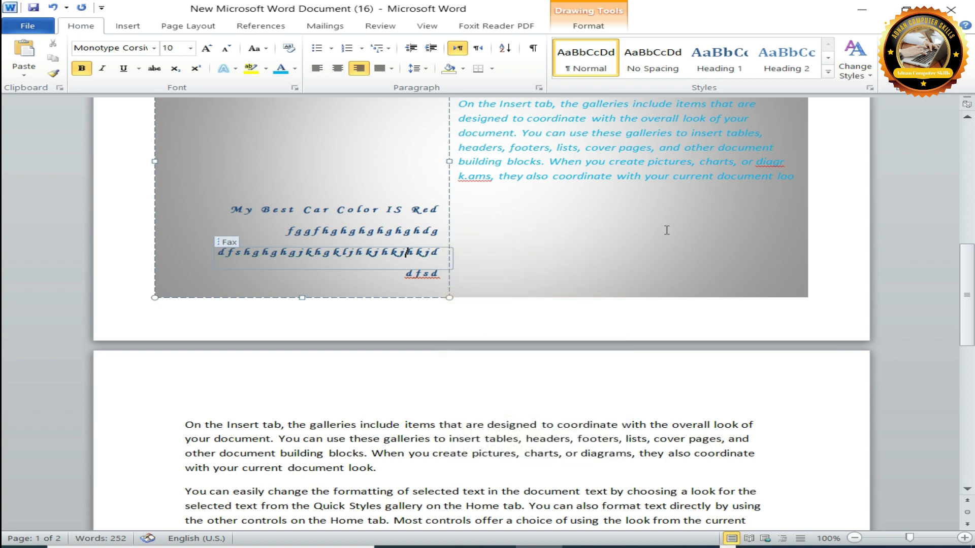
# Ignore all spelling errors for "dfsd" in the Date line and ignore its grammar flag once.
pyautogui.click(435, 274)
pyautogui.rightClick(440, 276)
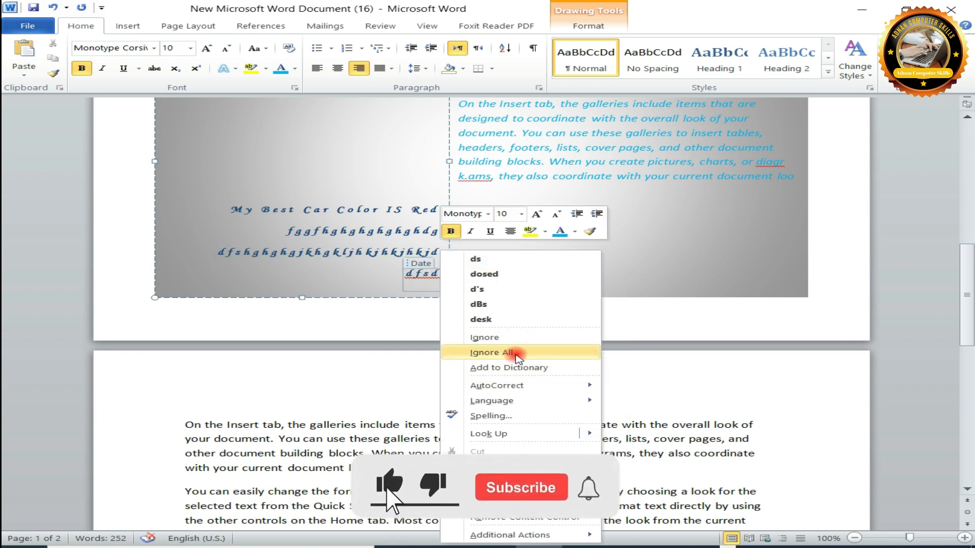
pyautogui.click(513, 353)
pyautogui.rightClick(437, 285)
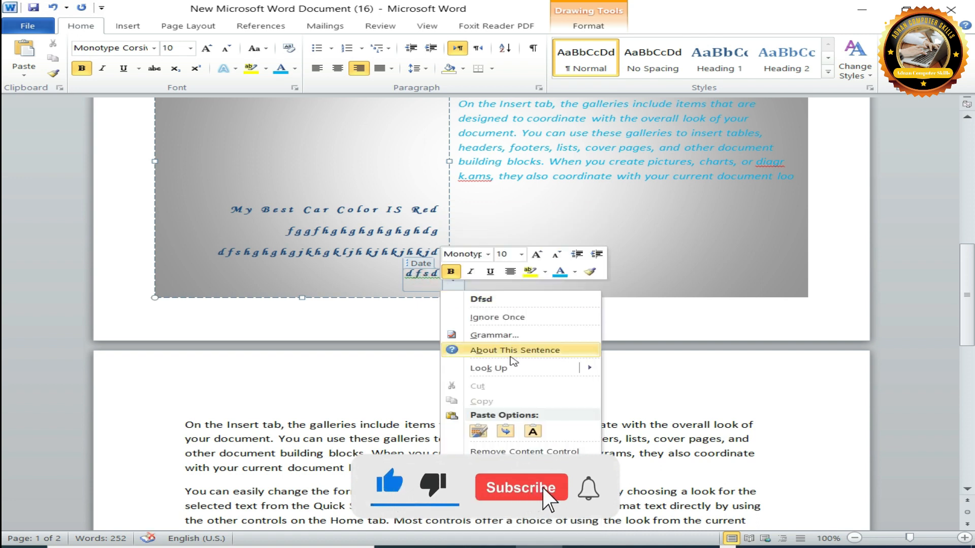
pyautogui.click(490, 317)
pyautogui.click(668, 324)
# Examine which drawing formatting and insert commands are available with the "My Best Car" title panel selected and deselected.
pyautogui.moveTo(967, 295); pyautogui.dragTo(973, 213)
pyautogui.click(697, 321)
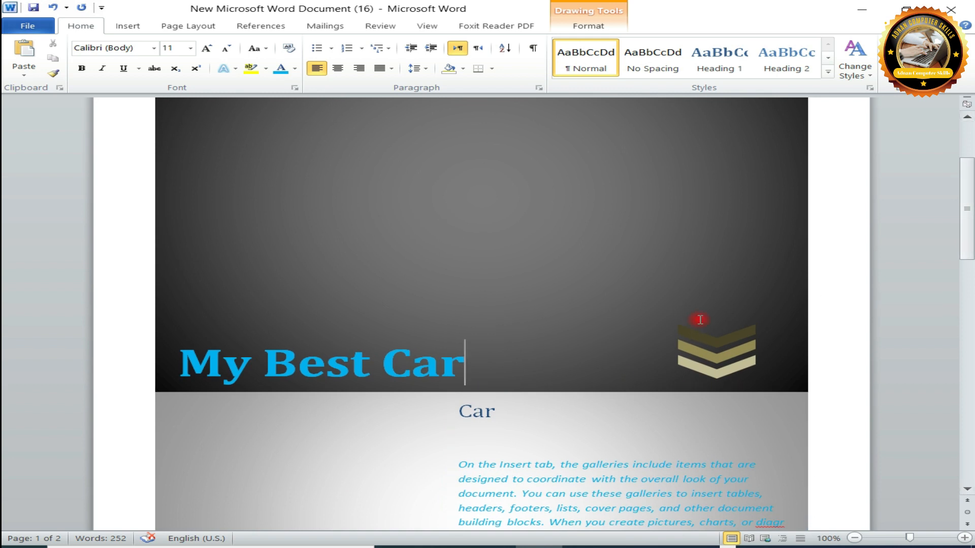
pyautogui.click(609, 23)
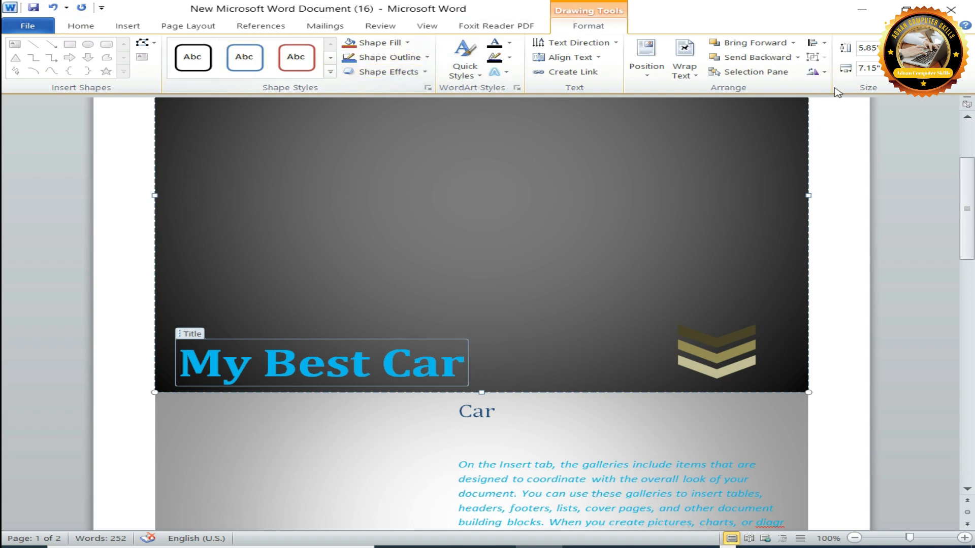
pyautogui.click(125, 25)
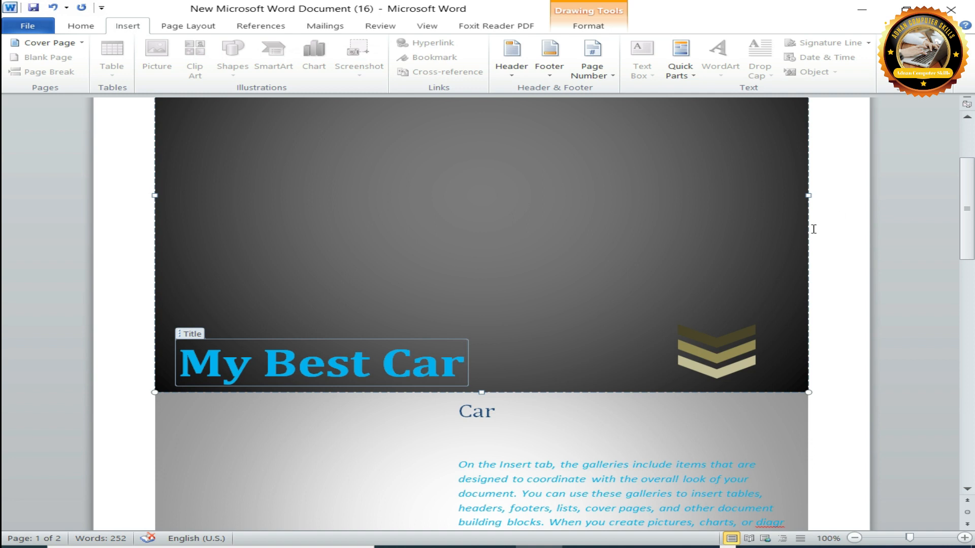
pyautogui.click(848, 235)
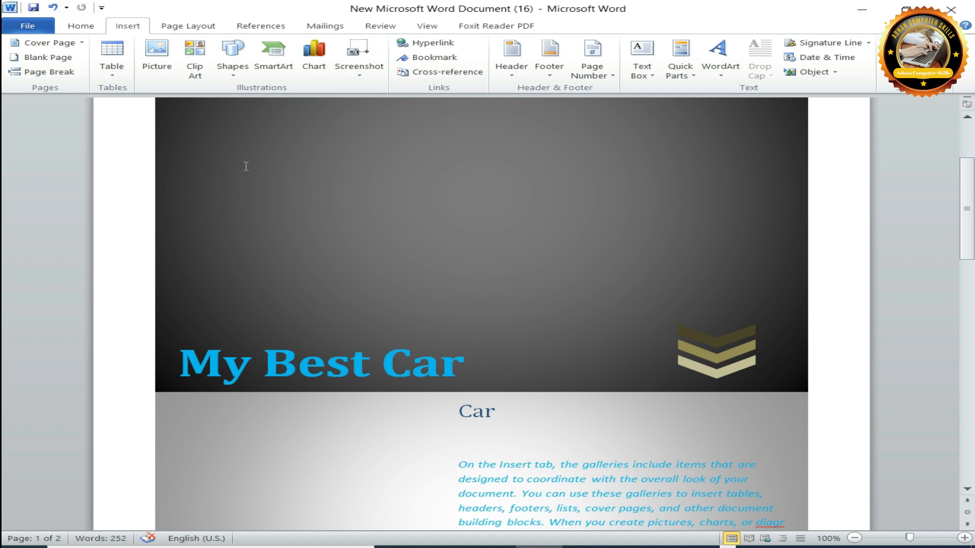
pyautogui.click(444, 247)
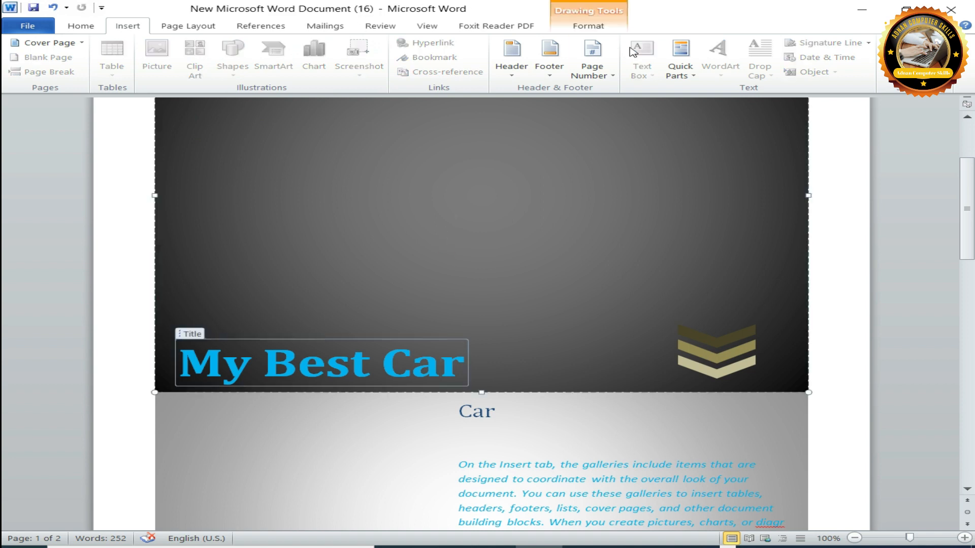
pyautogui.click(589, 25)
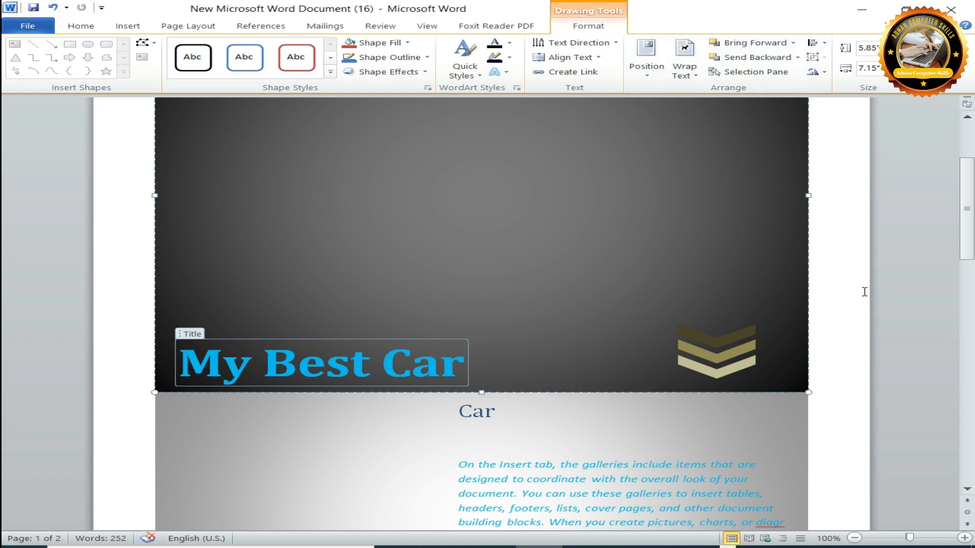
pyautogui.click(822, 298)
# Replace the current cover page with the built-in Transcend design.
pyautogui.click(125, 26)
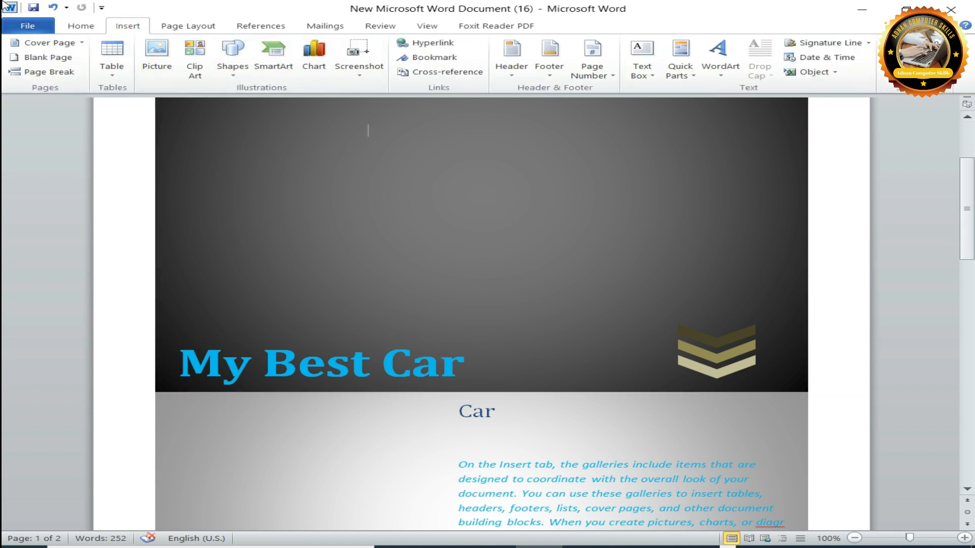
pyautogui.click(81, 43)
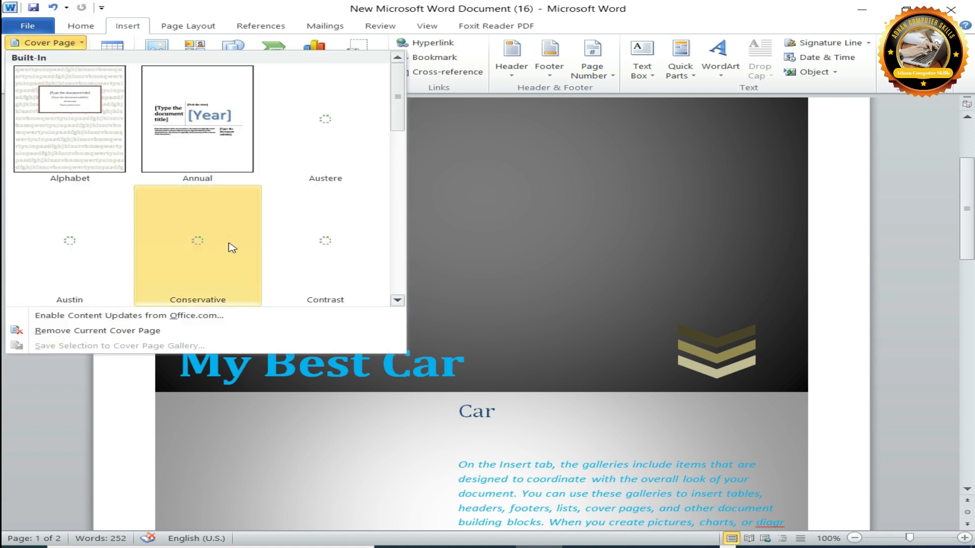
pyautogui.scroll(-5, 231, 246)
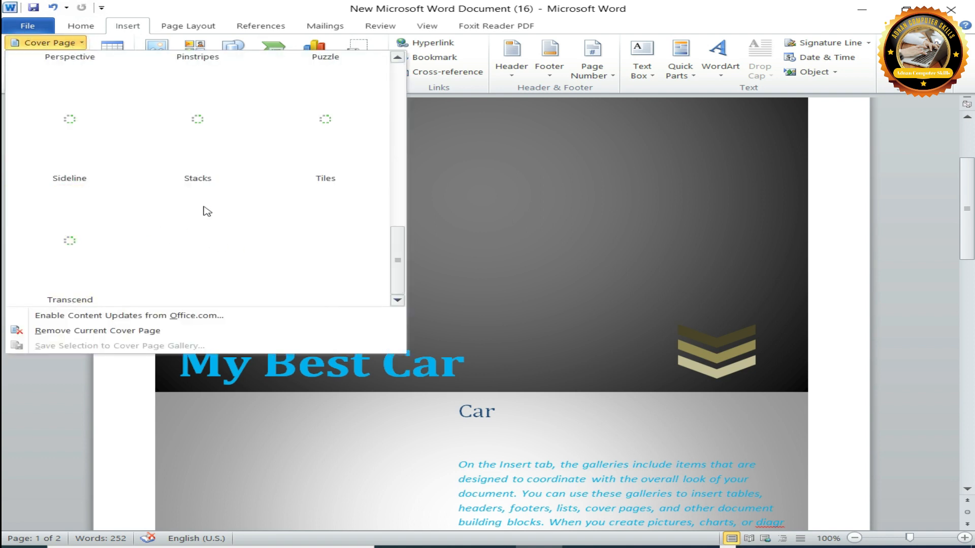
pyautogui.click(44, 276)
pyautogui.moveTo(967, 203); pyautogui.dragTo(966, 243)
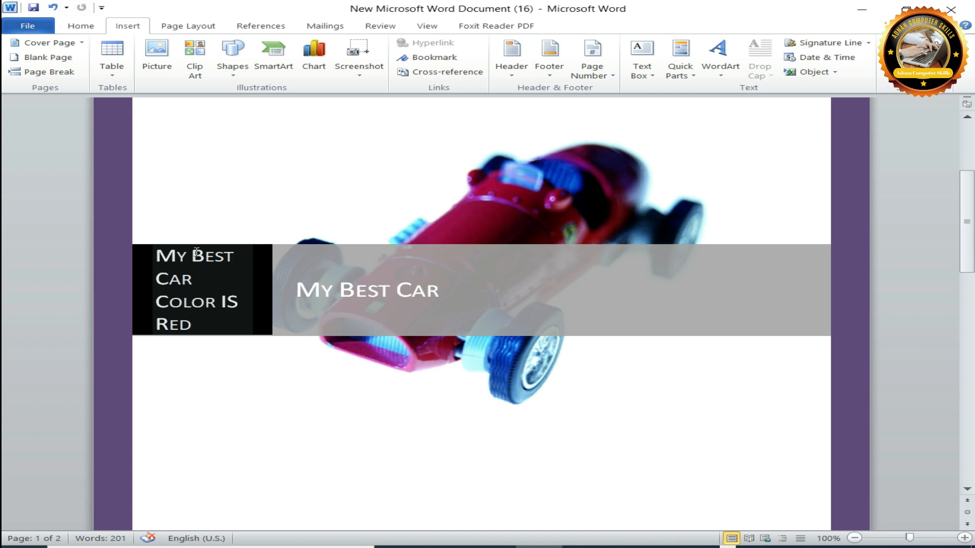
# Italicise the company text and the title in the band across the cover page's car picture.
pyautogui.click(194, 268)
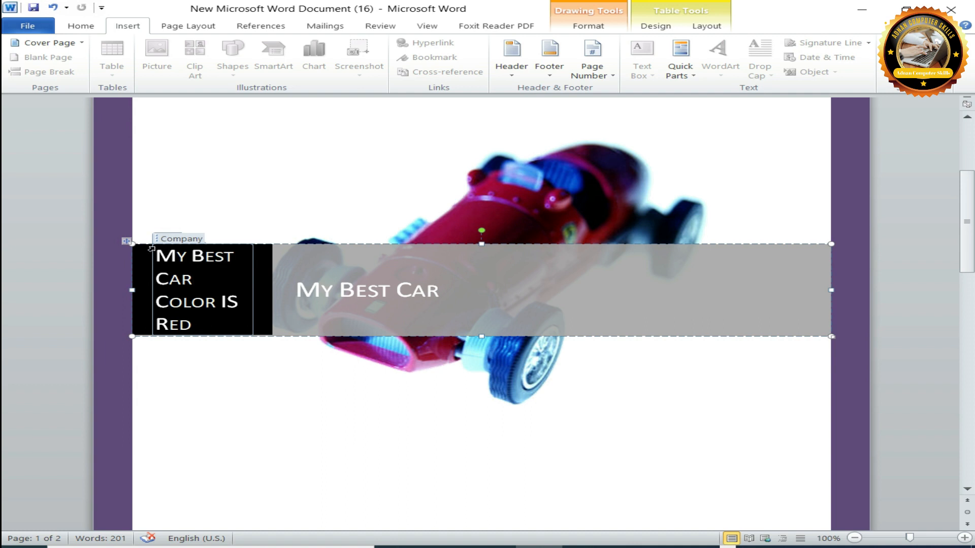
pyautogui.click(236, 286)
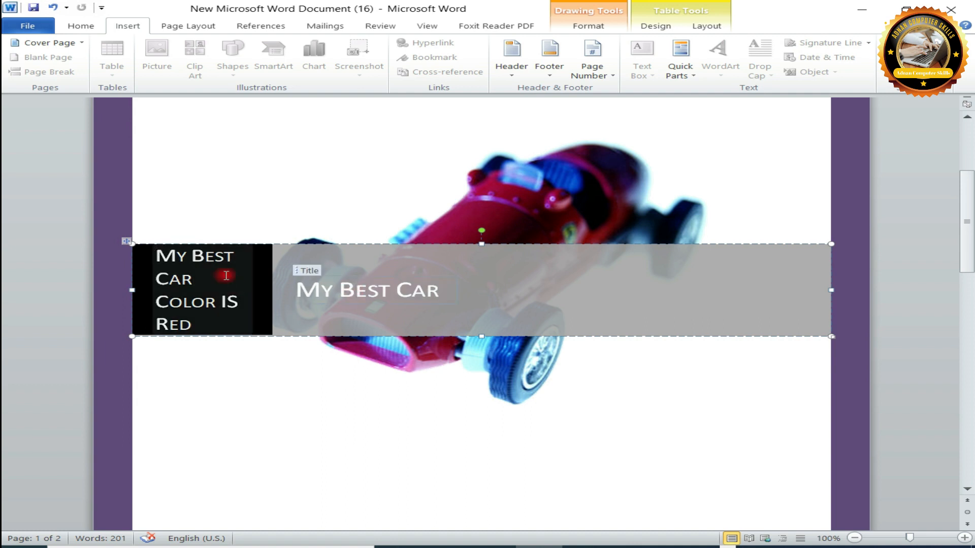
pyautogui.click(226, 275)
pyautogui.hotkey('ctrl', 'a')
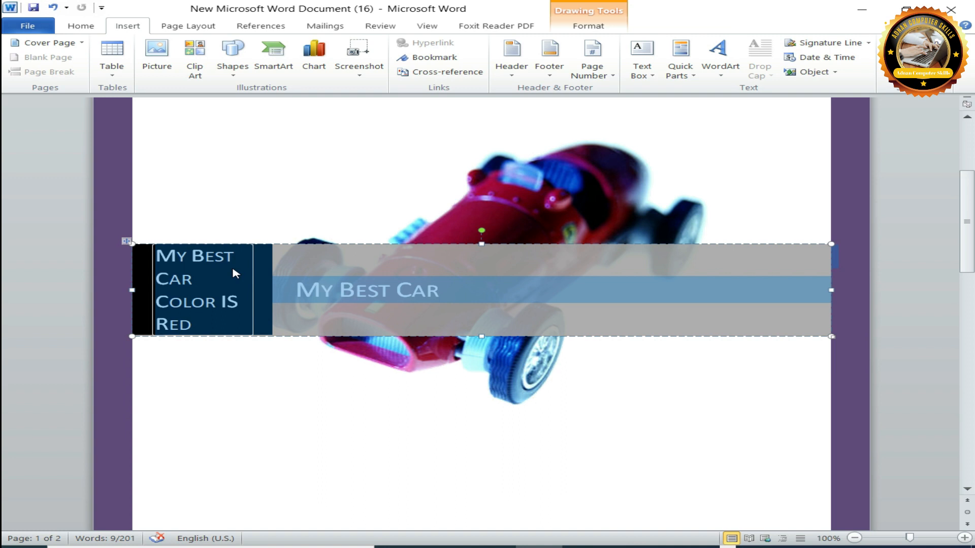
pyautogui.hotkey('ctrl', 'i')
pyautogui.click(376, 292)
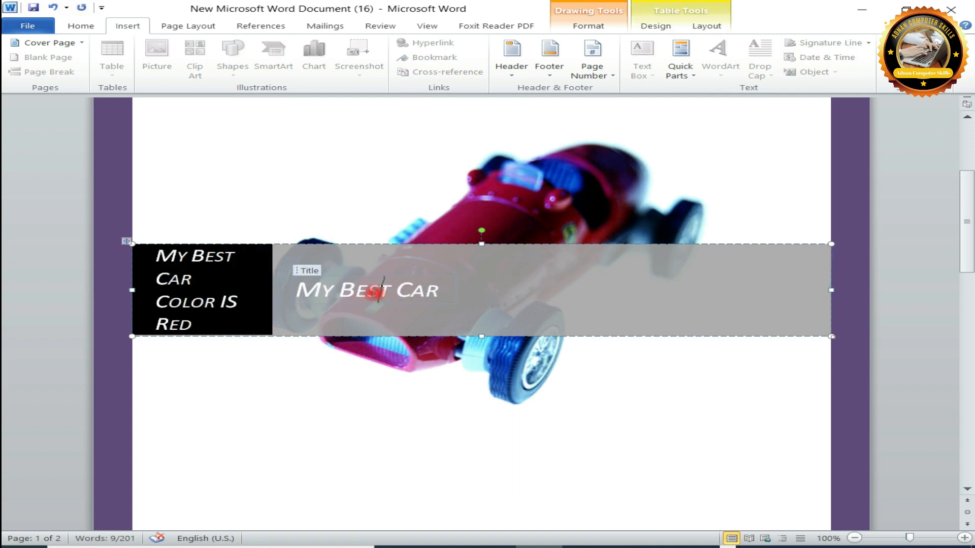
# Replace the document subtitle placeholder below the picture on the cover page with "1".
pyautogui.moveTo(966, 201); pyautogui.dragTo(966, 181)
pyautogui.click(526, 293)
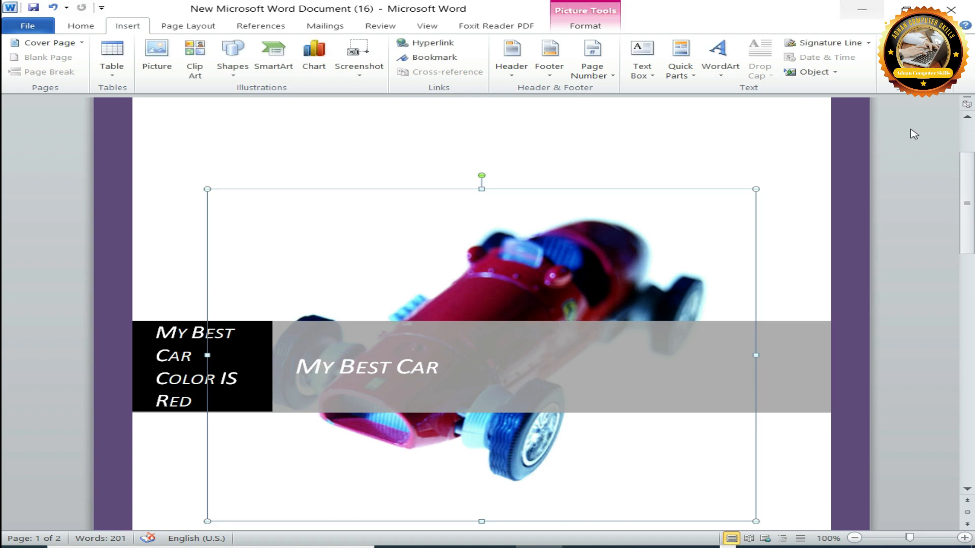
pyautogui.moveTo(968, 239); pyautogui.dragTo(967, 227)
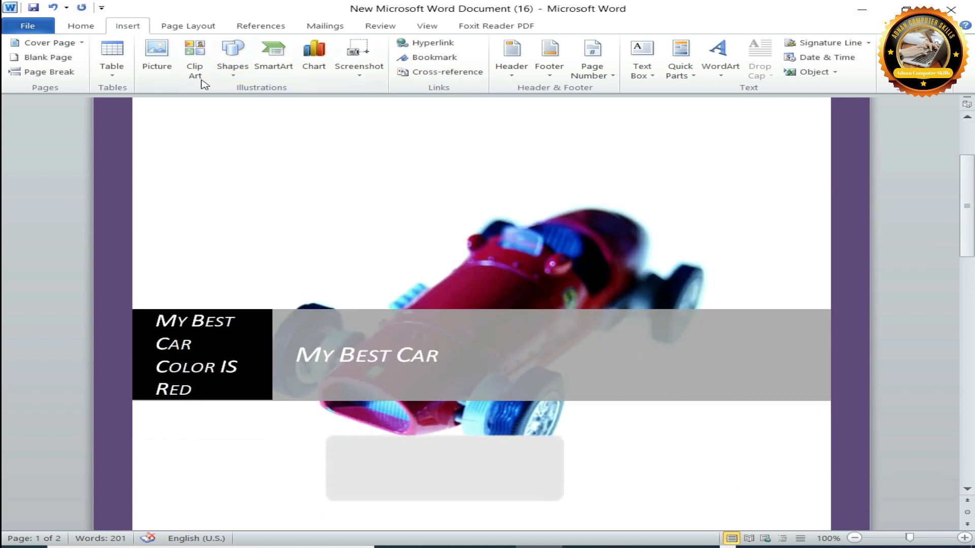
pyautogui.moveTo(973, 183); pyautogui.dragTo(970, 281)
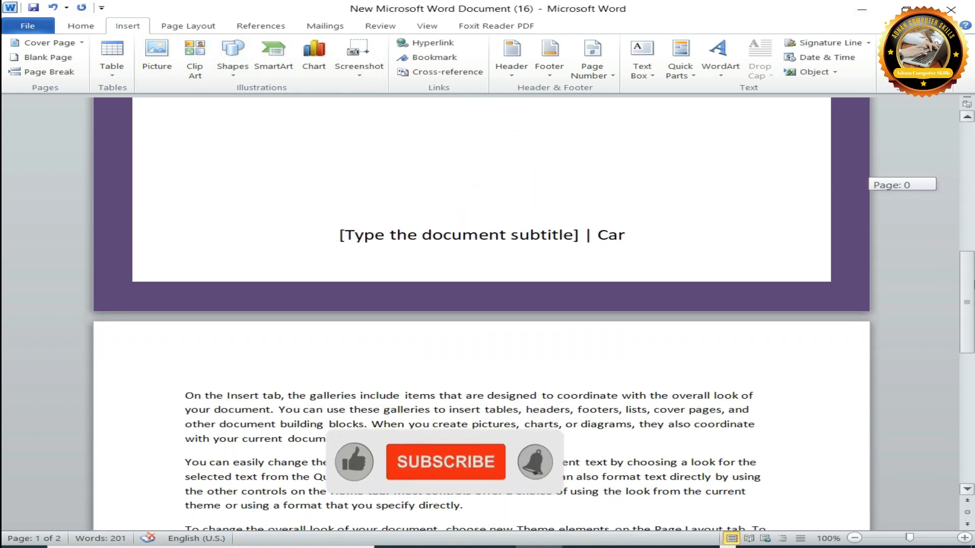
pyautogui.moveTo(494, 244); pyautogui.dragTo(495, 244)
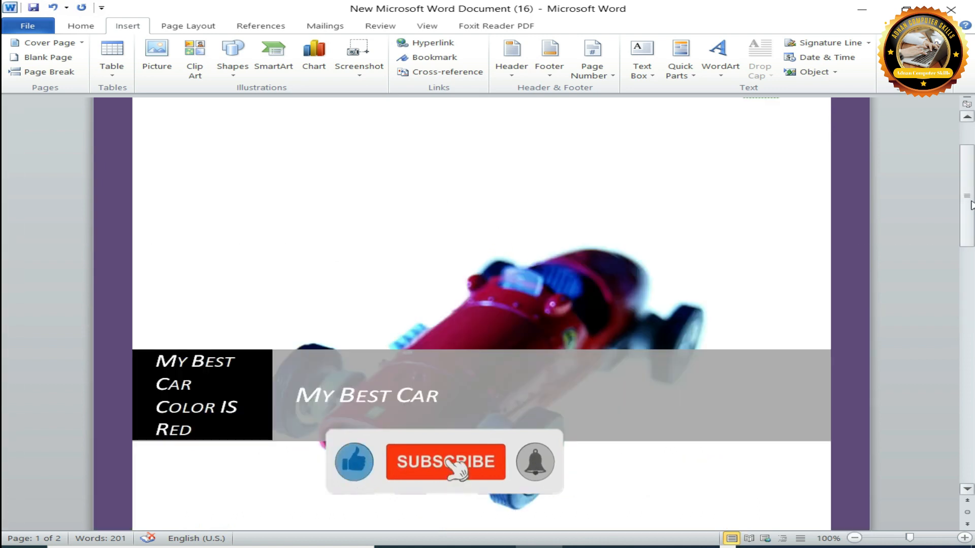
pyautogui.moveTo(969, 203); pyautogui.dragTo(970, 310)
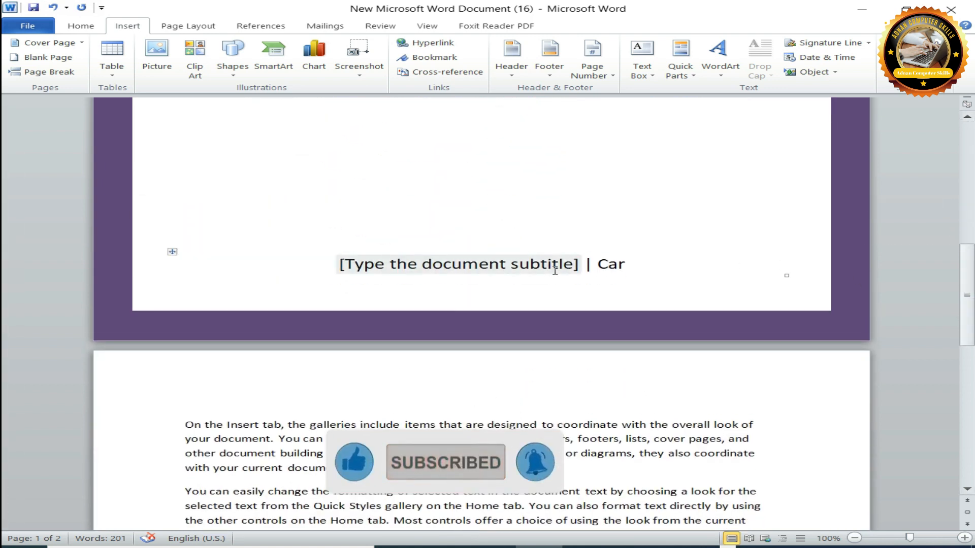
pyautogui.click(570, 265)
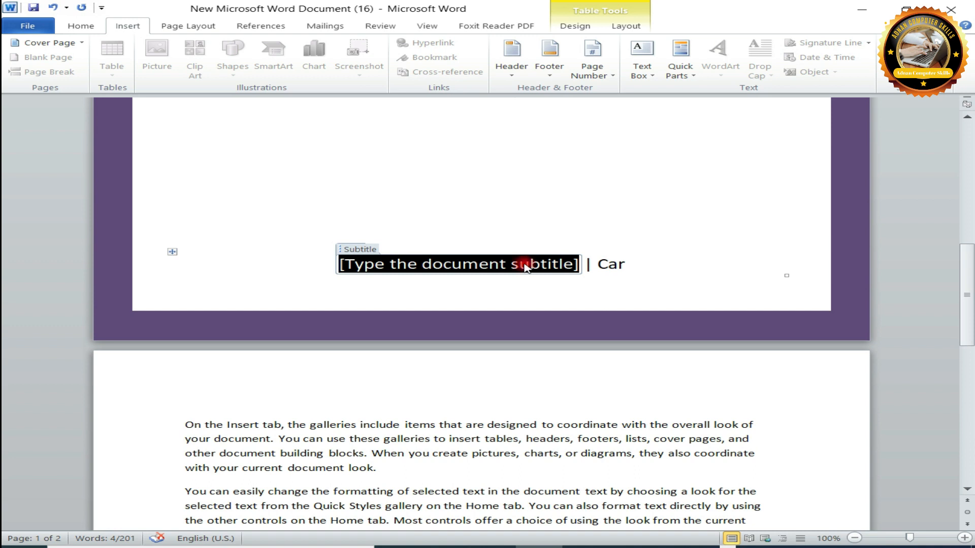
pyautogui.write('gf')
pyautogui.press('BackSpace')
pyautogui.press('BackSpace')
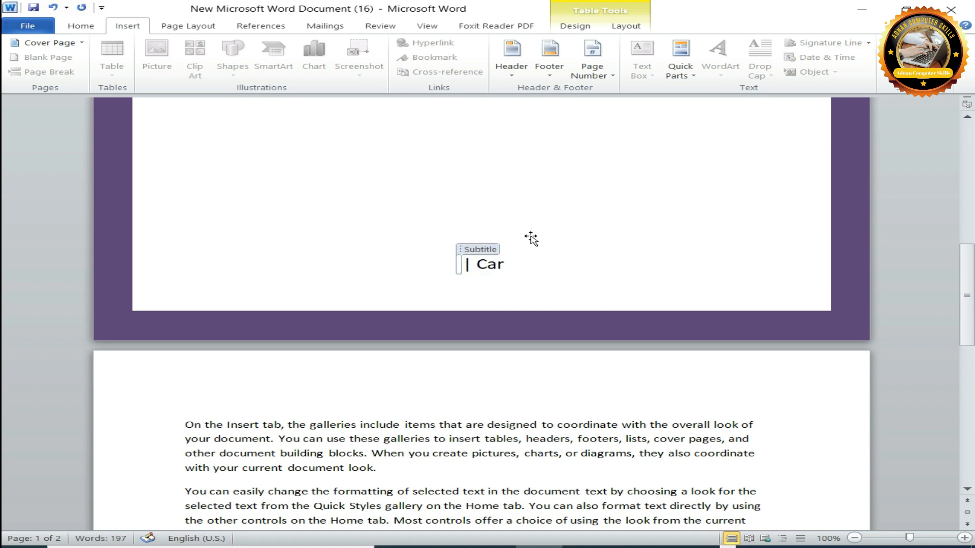
pyautogui.write('1')
pyautogui.click(499, 267)
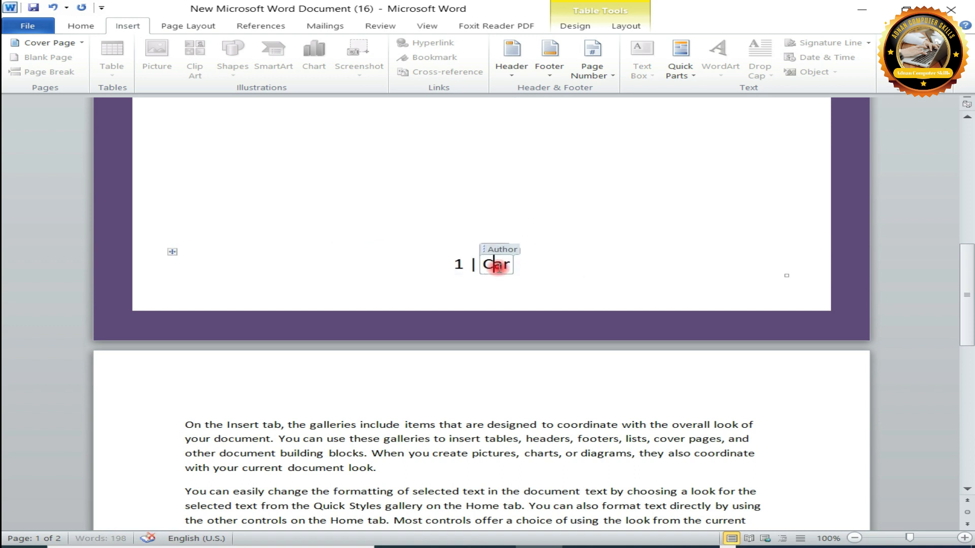
pyautogui.hotkey('ctrl', 'a')
pyautogui.click(540, 269)
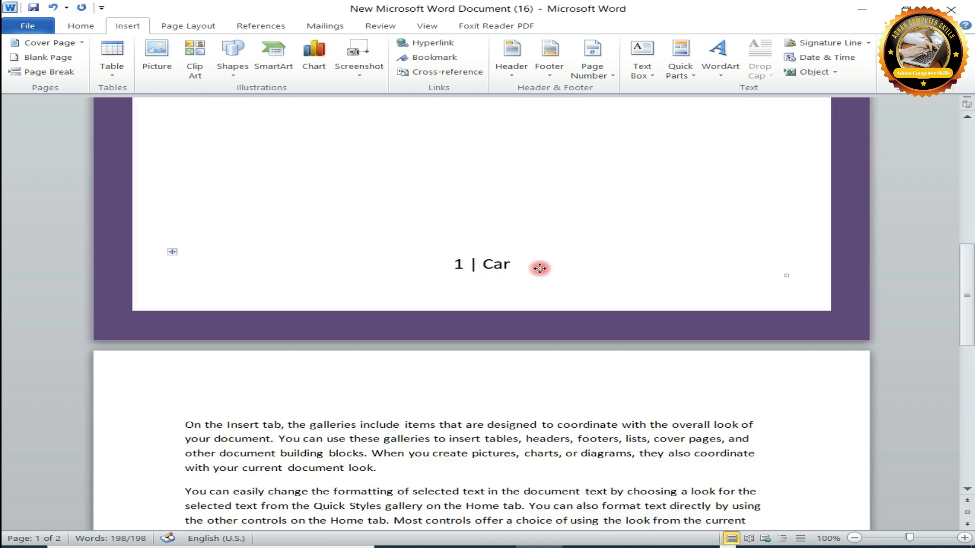
# Replace the author text beside the page number on the cover page with "L:1".
pyautogui.click(512, 267)
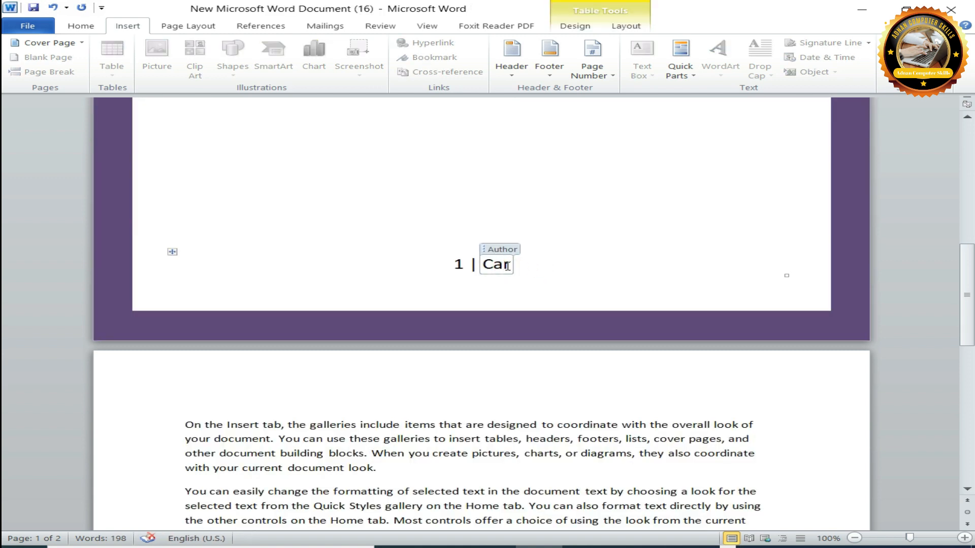
pyautogui.hotkey('ctrl', 'a')
pyautogui.click(507, 267)
pyautogui.doubleClick(507, 267)
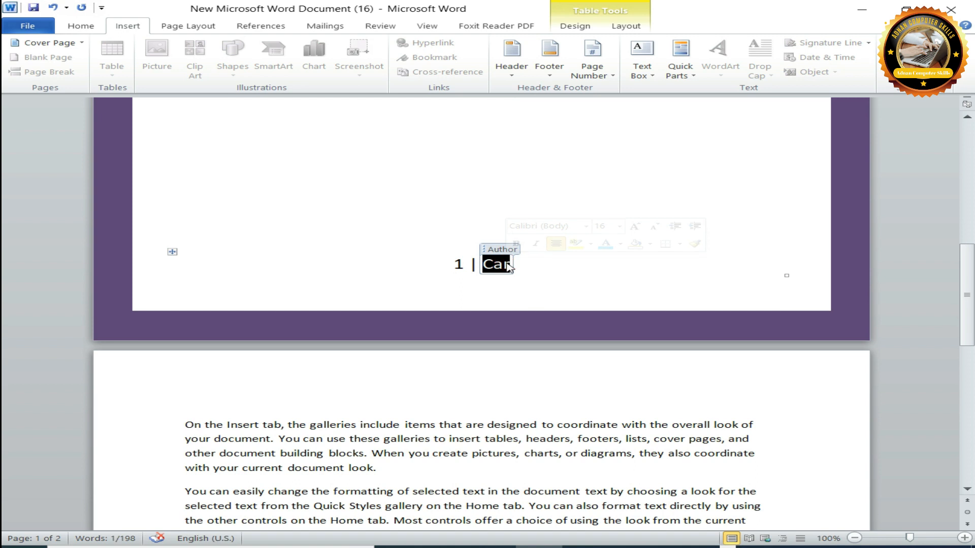
pyautogui.press('BackSpace')
pyautogui.write('I')
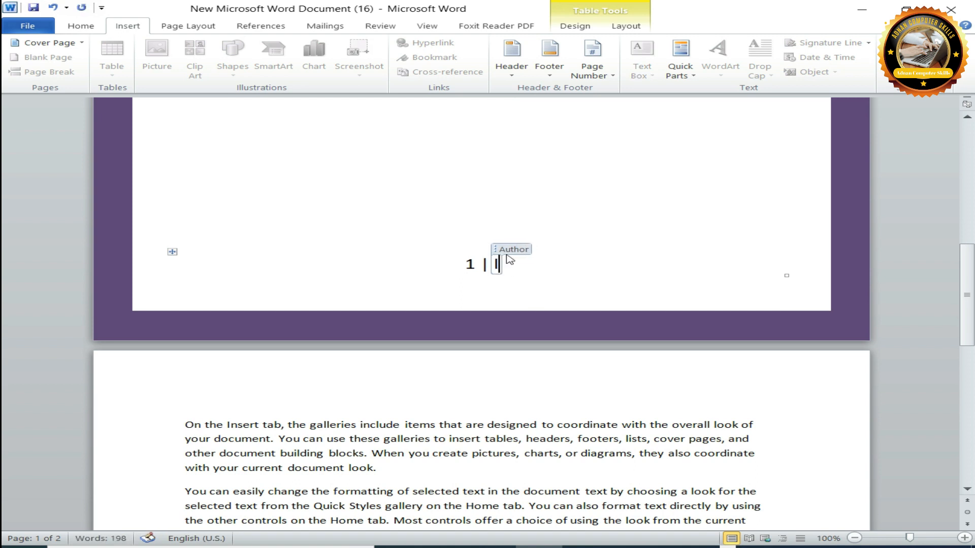
pyautogui.press('BackSpace')
pyautogui.write('L')
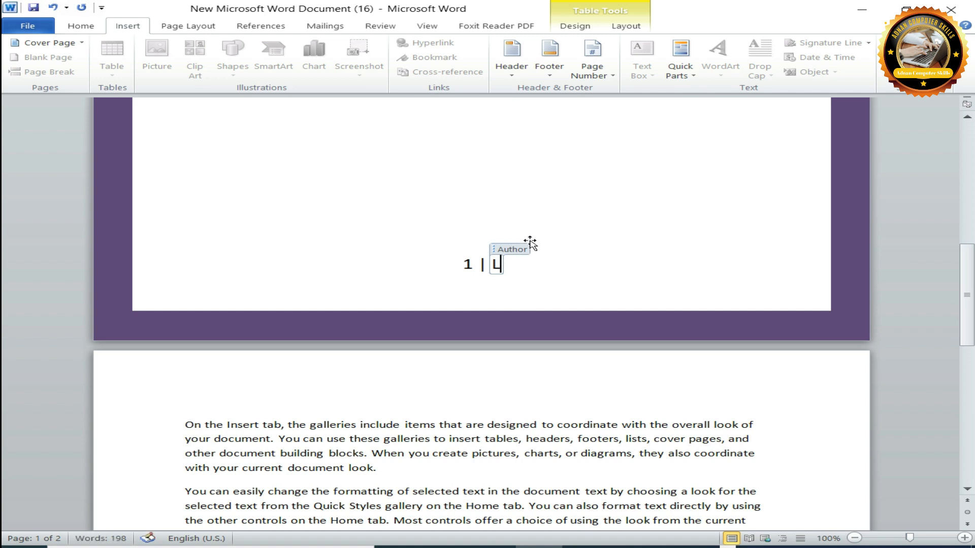
pyautogui.write(':')
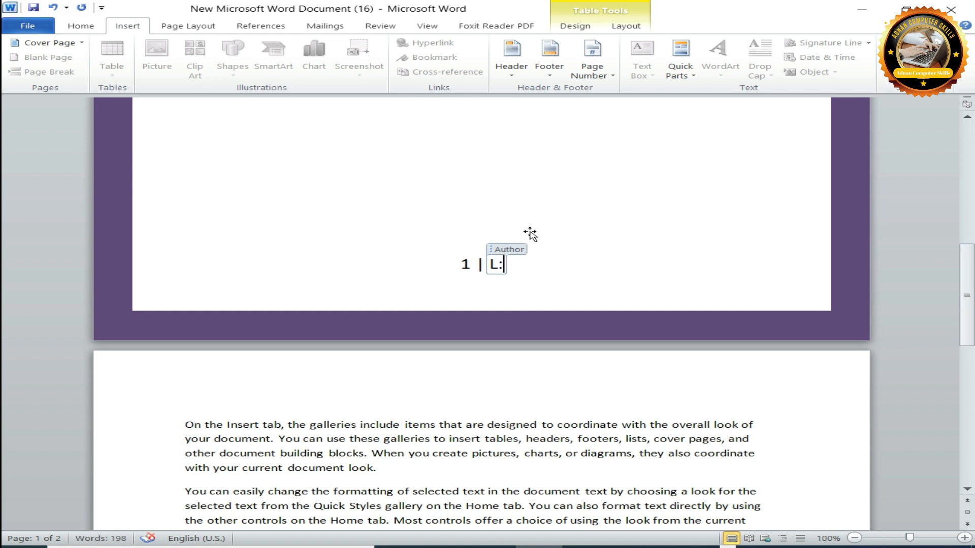
pyautogui.write('1')
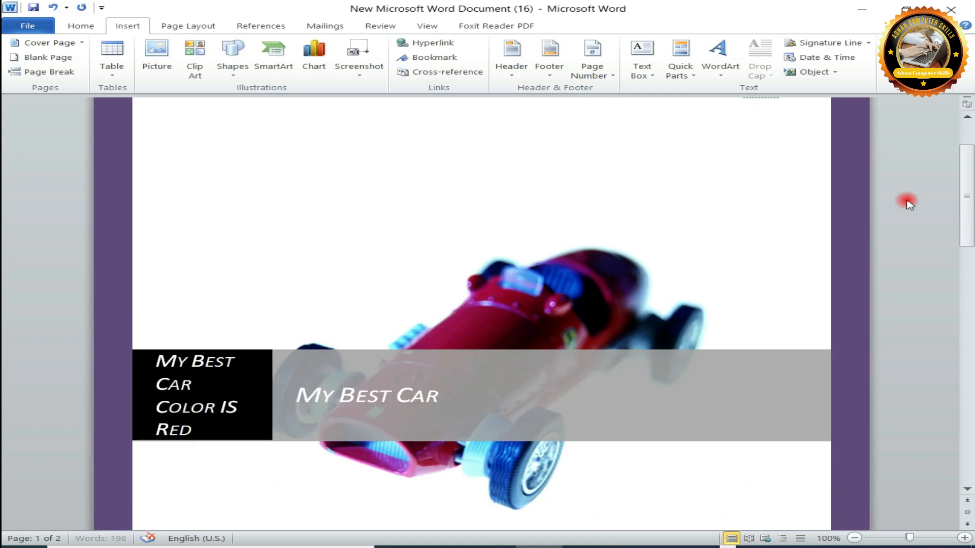
# Apply the Heading 2 style to the company text and the title in the band across the car picture.
pyautogui.scroll(1, 942, 194)
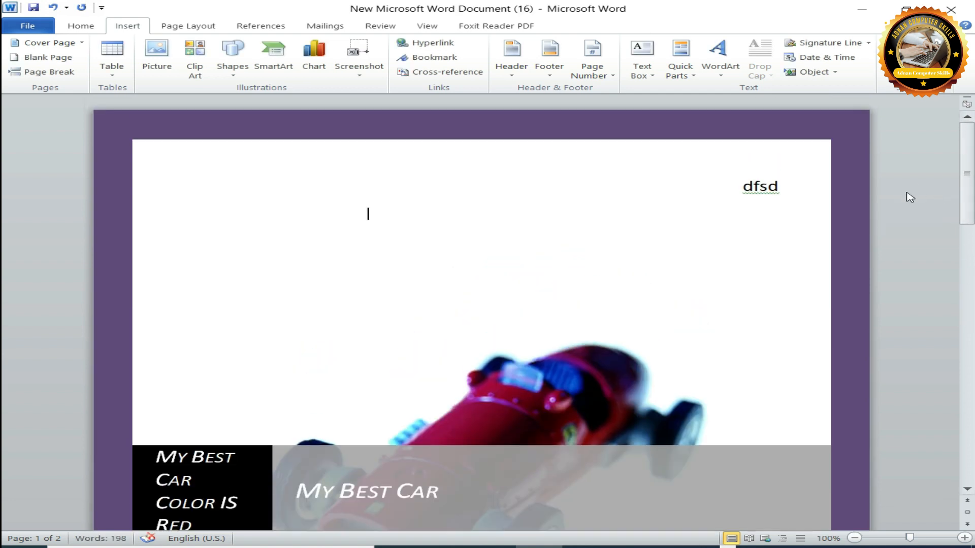
pyautogui.scroll(-5, 942, 194)
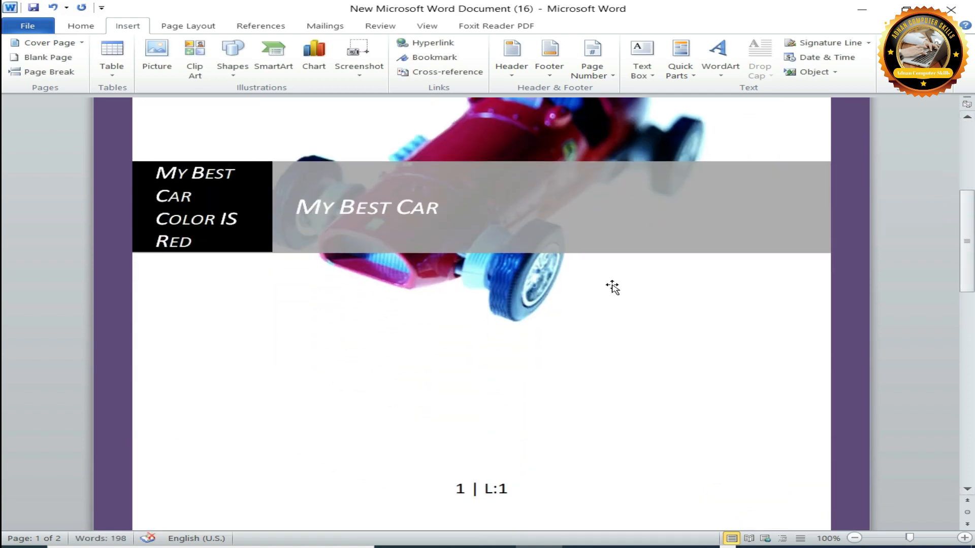
pyautogui.click(81, 25)
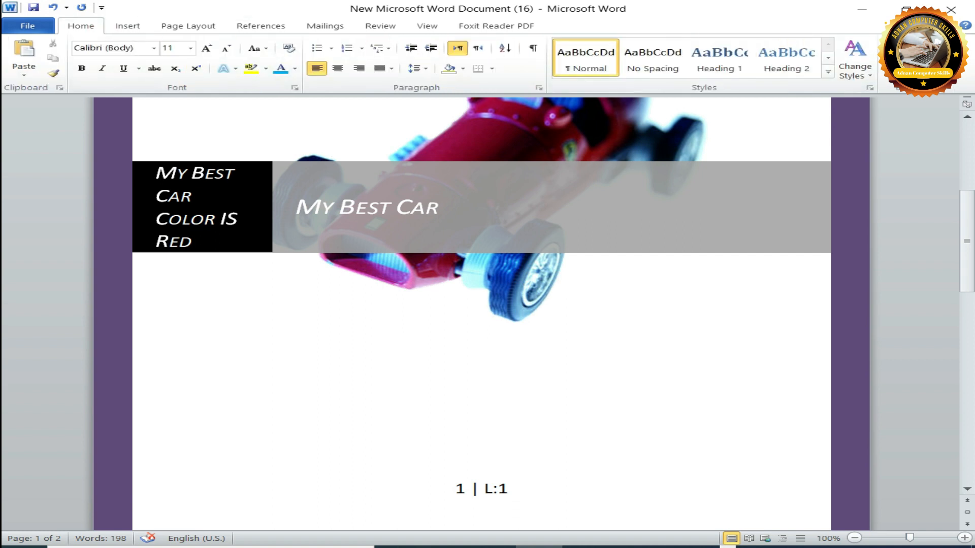
pyautogui.click(240, 173)
pyautogui.hotkey('ctrl', 'a')
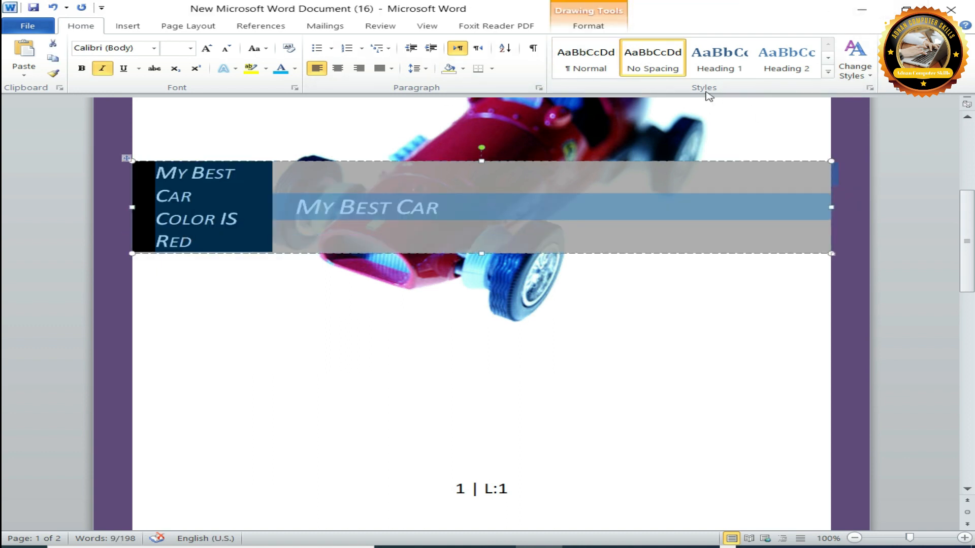
pyautogui.click(795, 57)
pyautogui.click(598, 327)
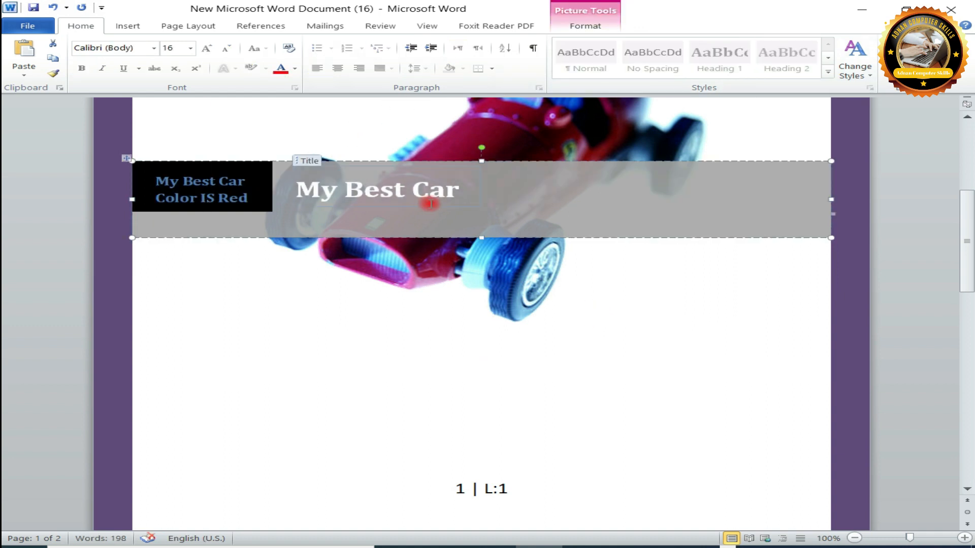
# Colour the title in the band light blue, choose pink for highlighting, and give the title a white-filled, blue-outlined text effect.
pyautogui.click(406, 188)
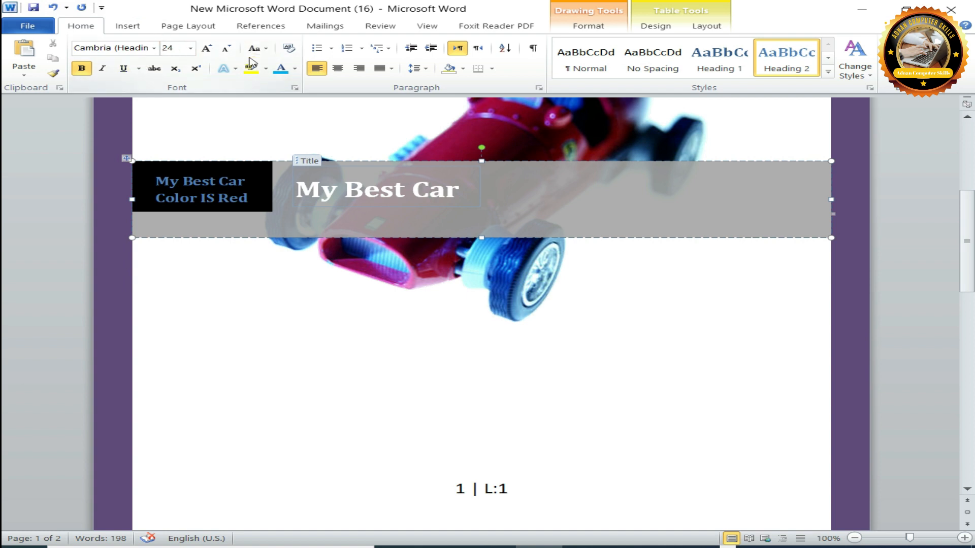
pyautogui.click(273, 67)
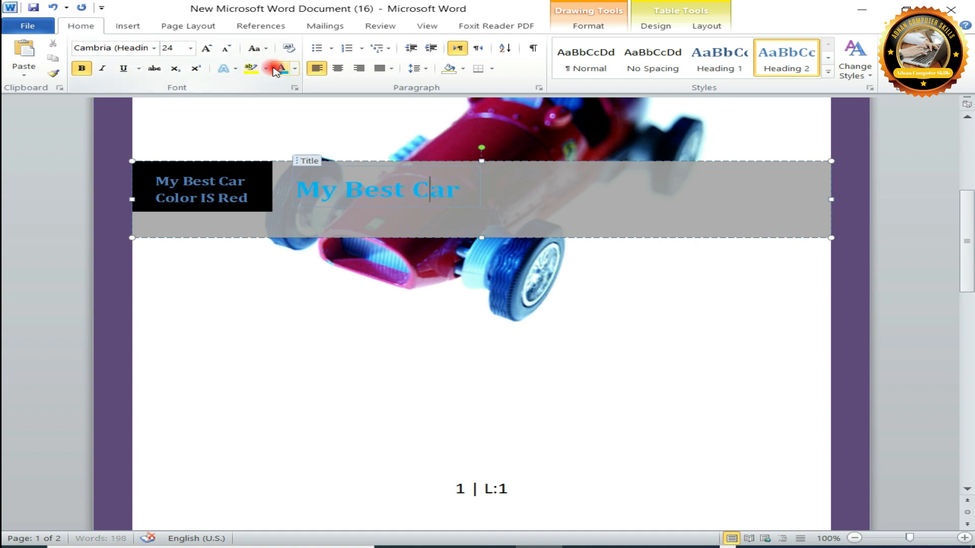
pyautogui.click(265, 70)
pyautogui.click(337, 87)
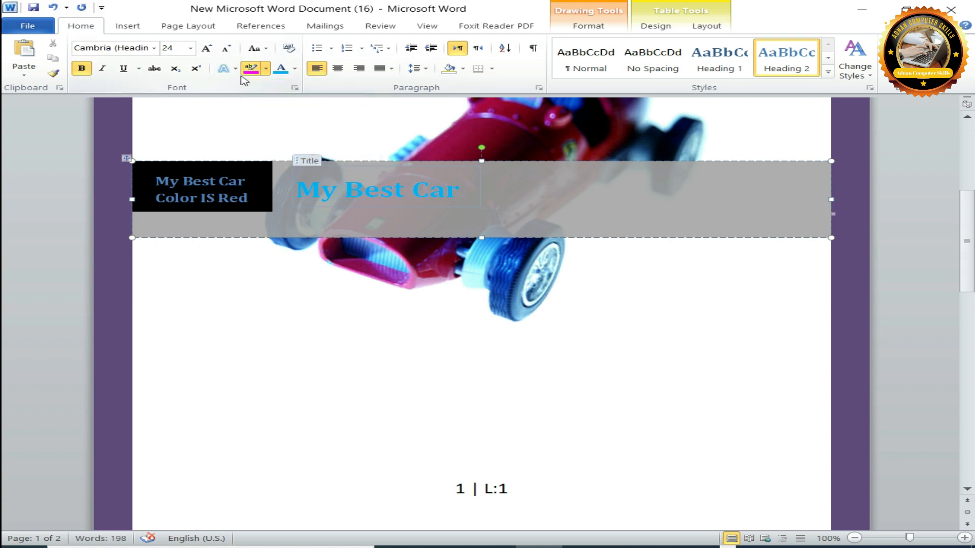
pyautogui.click(235, 68)
pyautogui.click(235, 170)
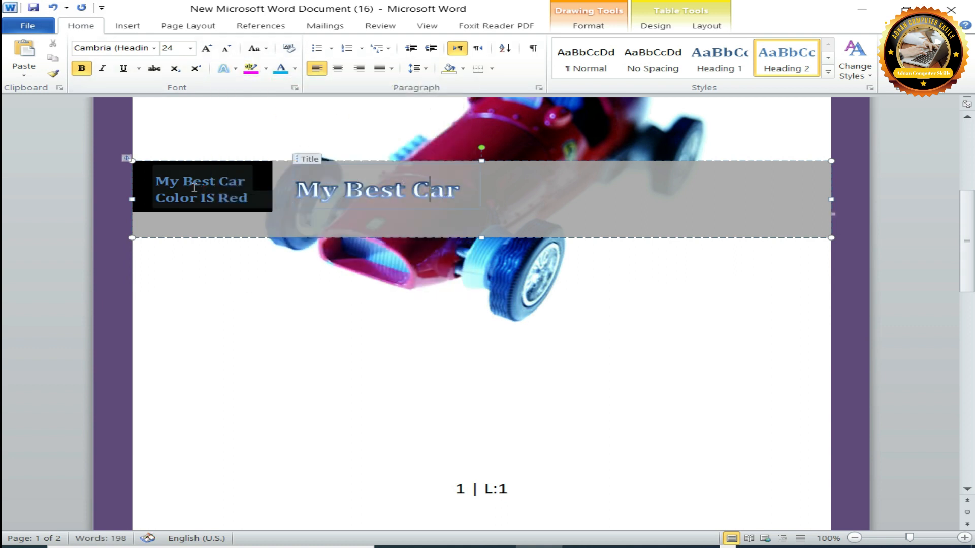
# Try a pink highlight on both the company text and the title in the band.
pyautogui.click(197, 184)
pyautogui.hotkey('ctrl', 'a')
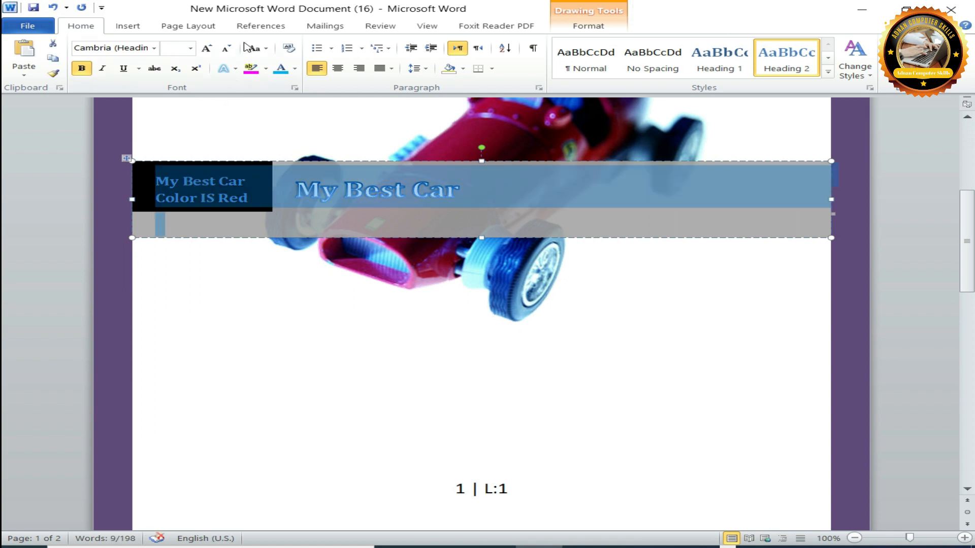
pyautogui.click(266, 68)
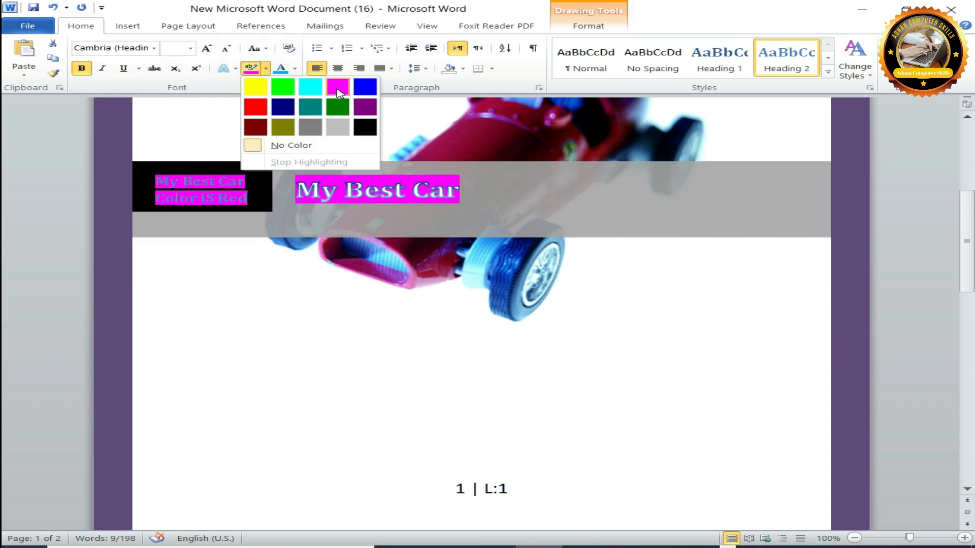
pyautogui.click(338, 87)
pyautogui.click(408, 194)
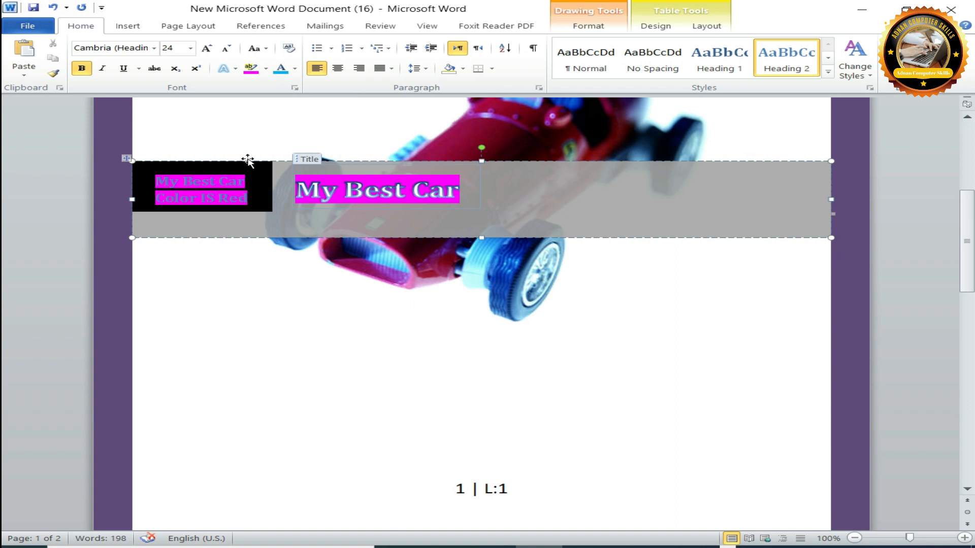
pyautogui.hotkey('ctrl', 'z')
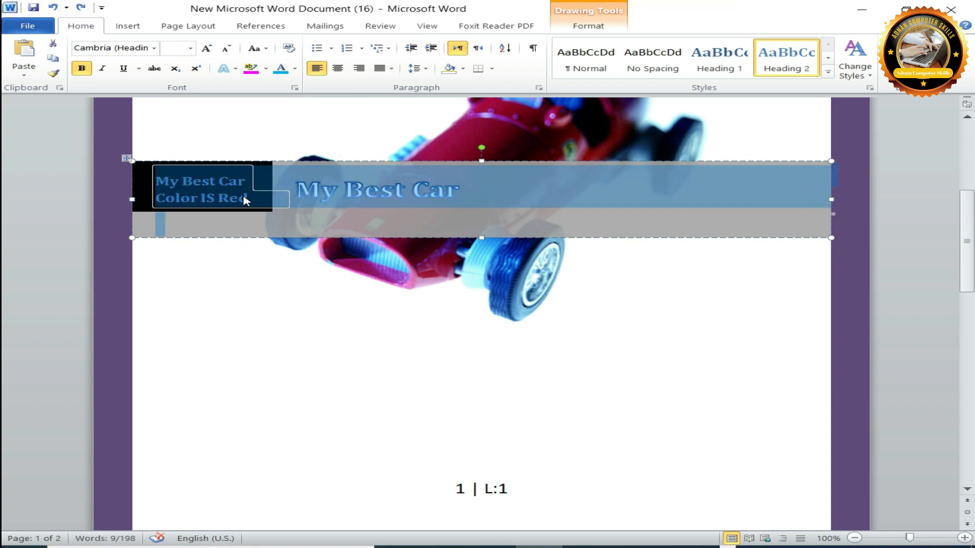
# Give the company text and the title in the band the solid orange text effect and a bottom inner shadow.
pyautogui.click(245, 183)
pyautogui.hotkey('ctrl', 'a')
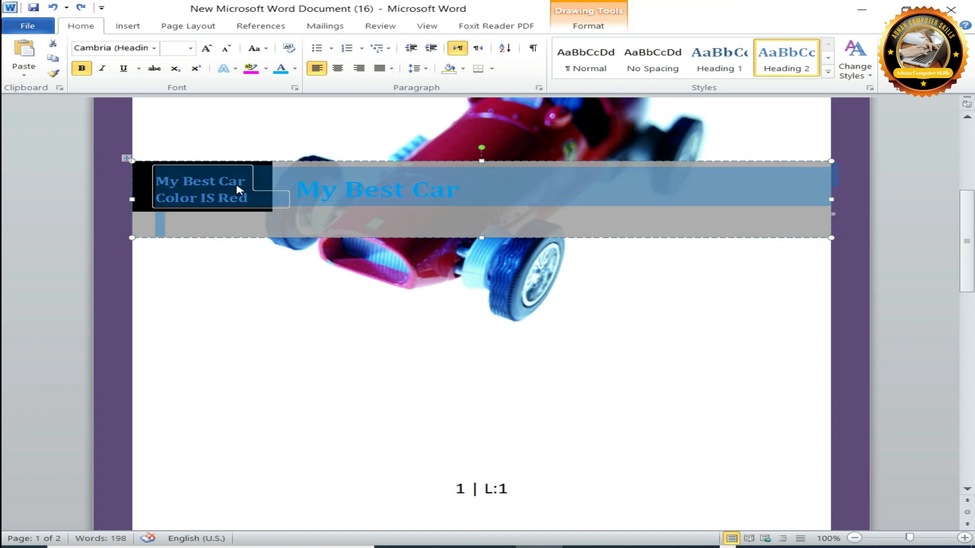
pyautogui.click(235, 69)
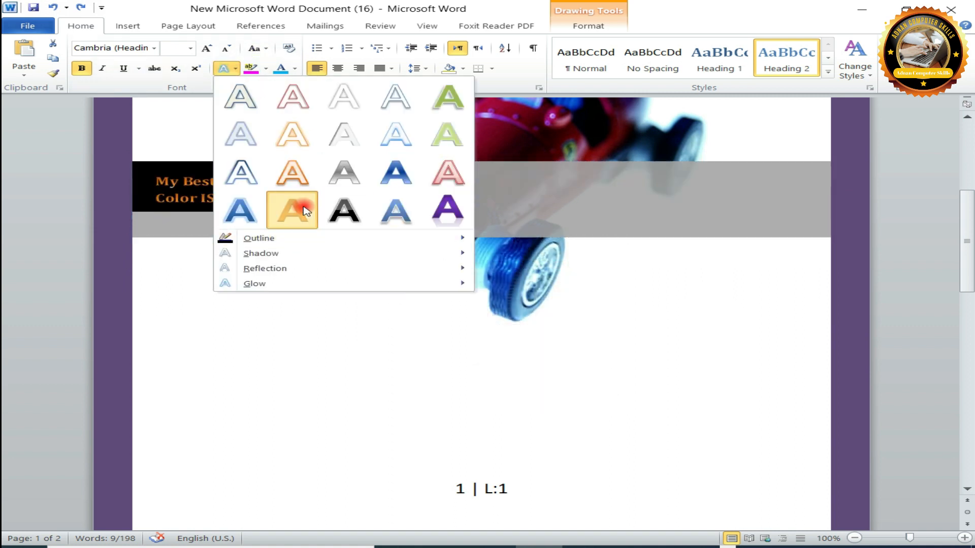
pyautogui.click(303, 210)
pyautogui.click(237, 69)
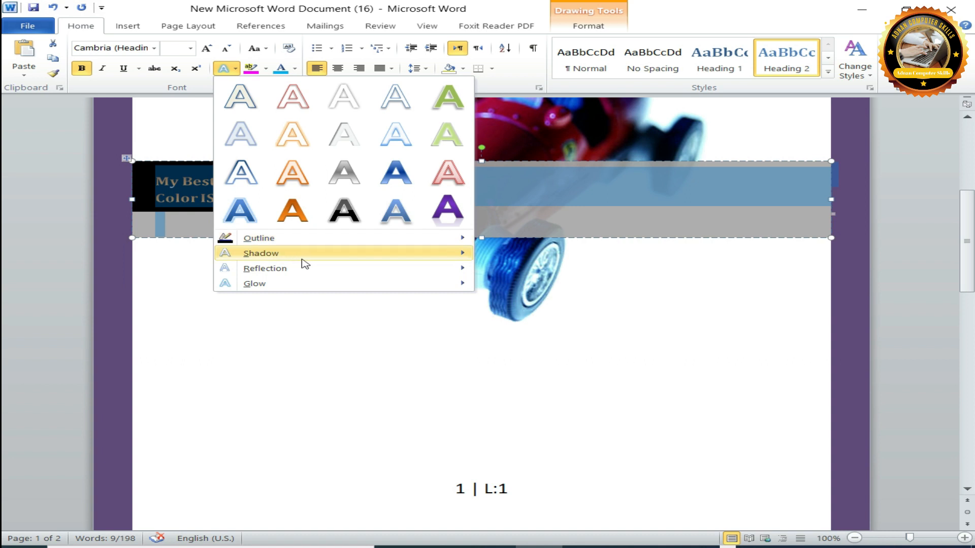
pyautogui.moveTo(298, 257)
pyautogui.click(564, 496)
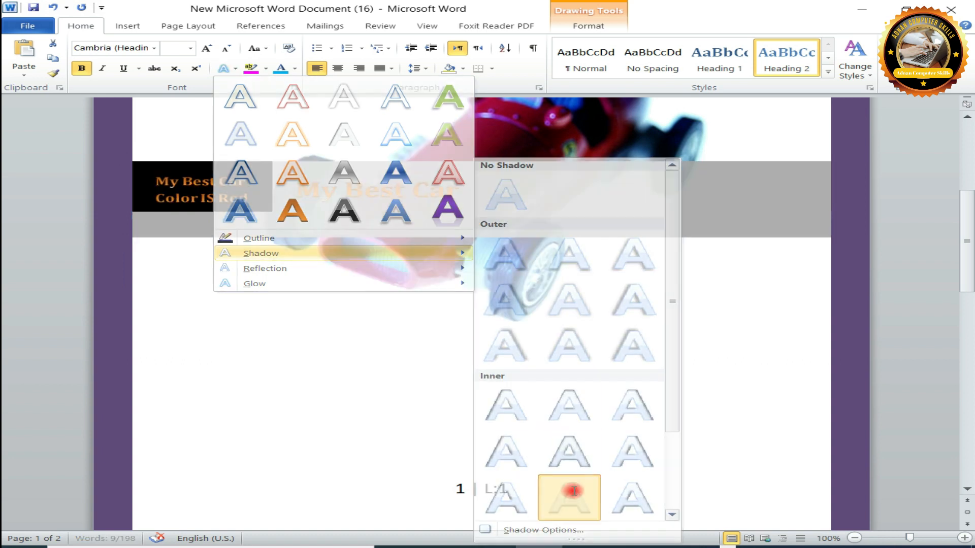
# Add a reflection with a wide offset and the largest red glow to the company text and title in the band.
pyautogui.click(227, 68)
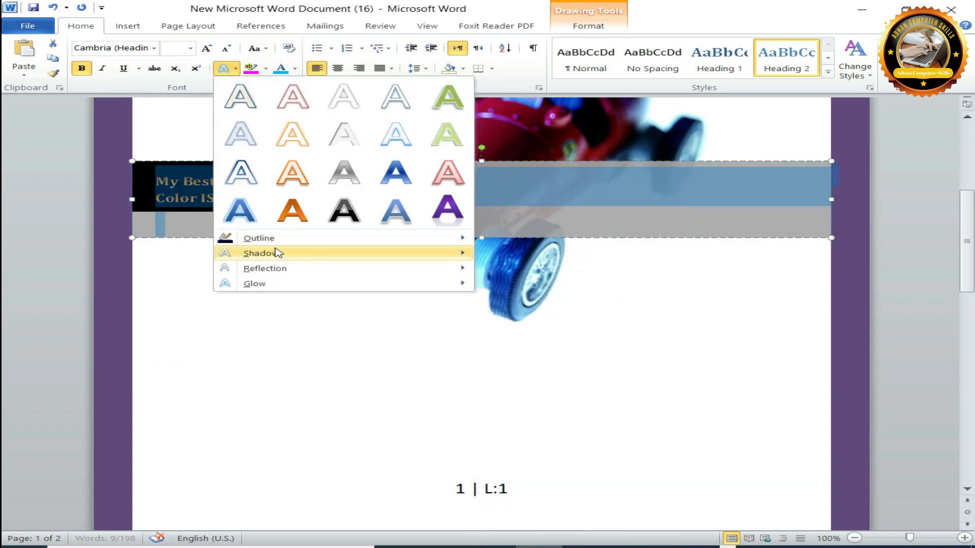
pyautogui.moveTo(282, 269)
pyautogui.click(567, 439)
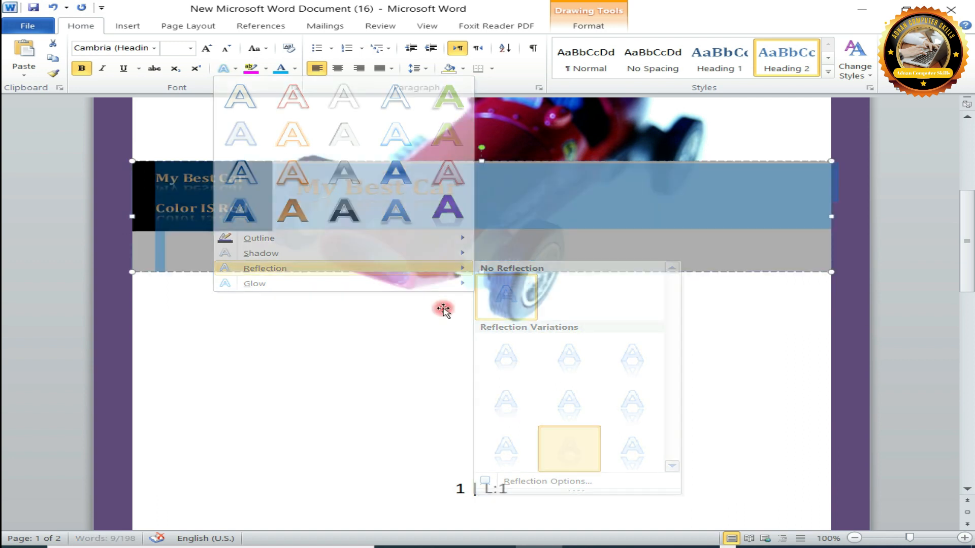
pyautogui.click(236, 69)
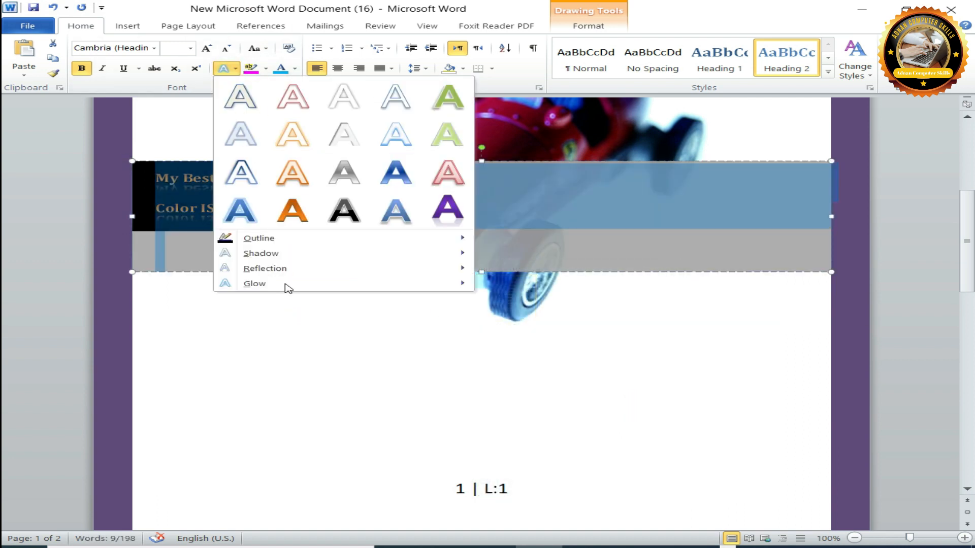
pyautogui.moveTo(282, 283)
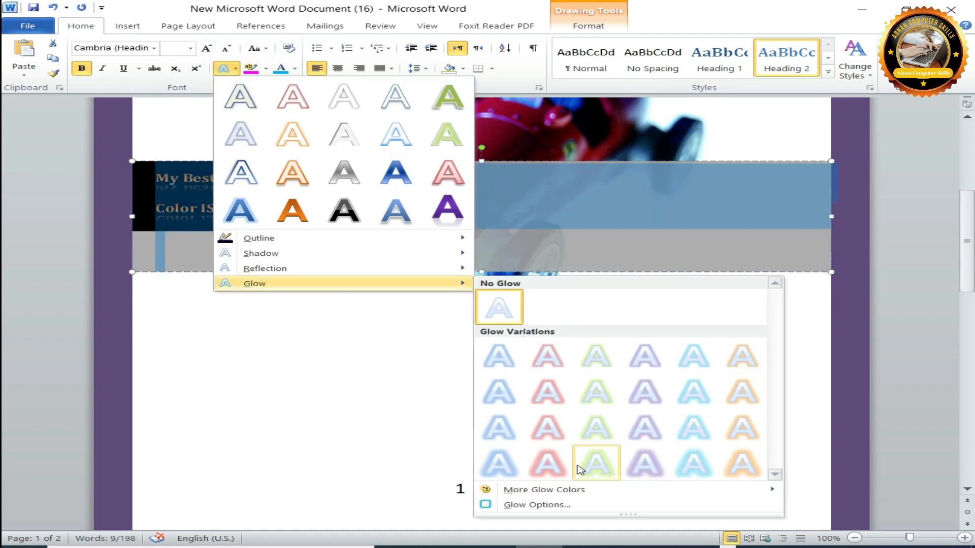
pyautogui.click(544, 462)
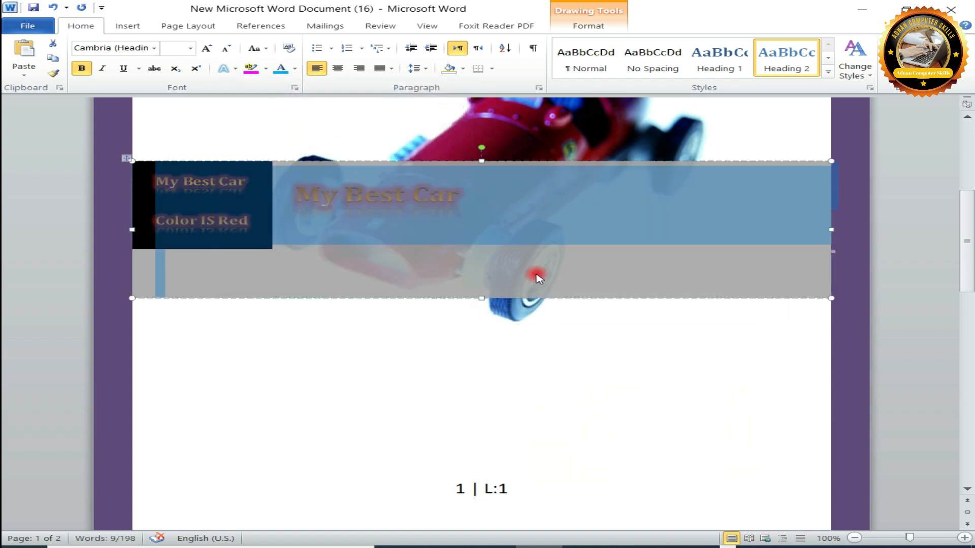
pyautogui.click(454, 273)
# Resize the title band over the car picture, pulling in its lower corner to narrow it and raising its lower edge.
pyautogui.moveTo(962, 263); pyautogui.dragTo(961, 236)
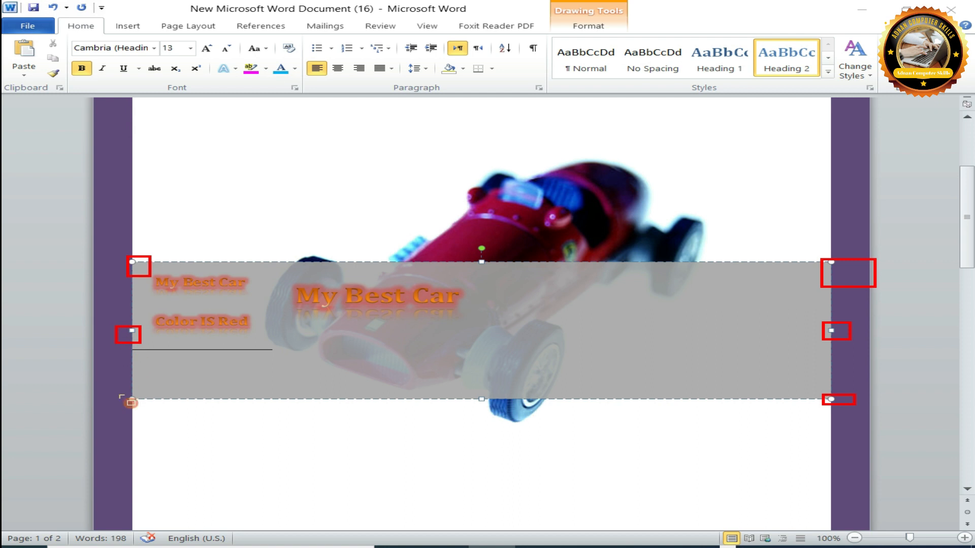
pyautogui.click(919, 486)
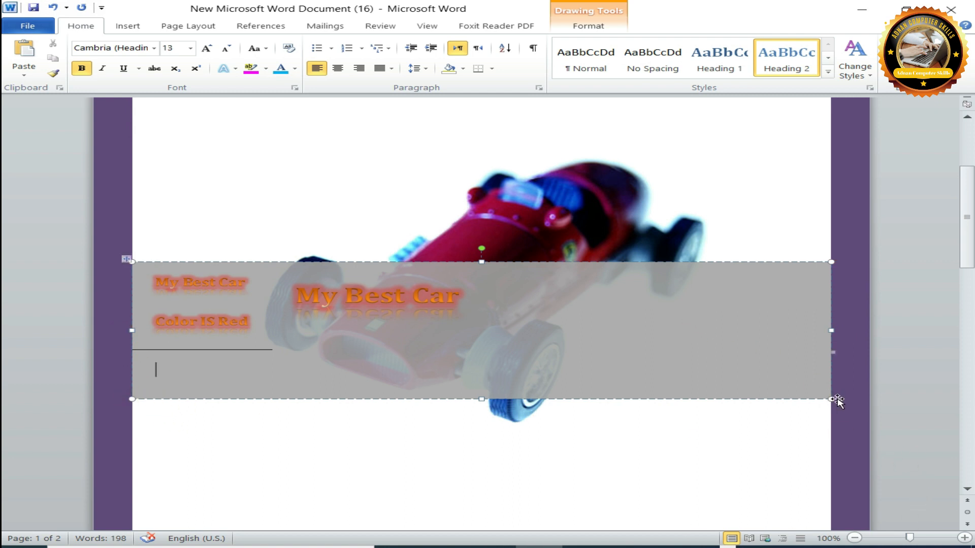
pyautogui.moveTo(830, 400); pyautogui.dragTo(782, 390)
pyautogui.moveTo(707, 381); pyautogui.dragTo(708, 381)
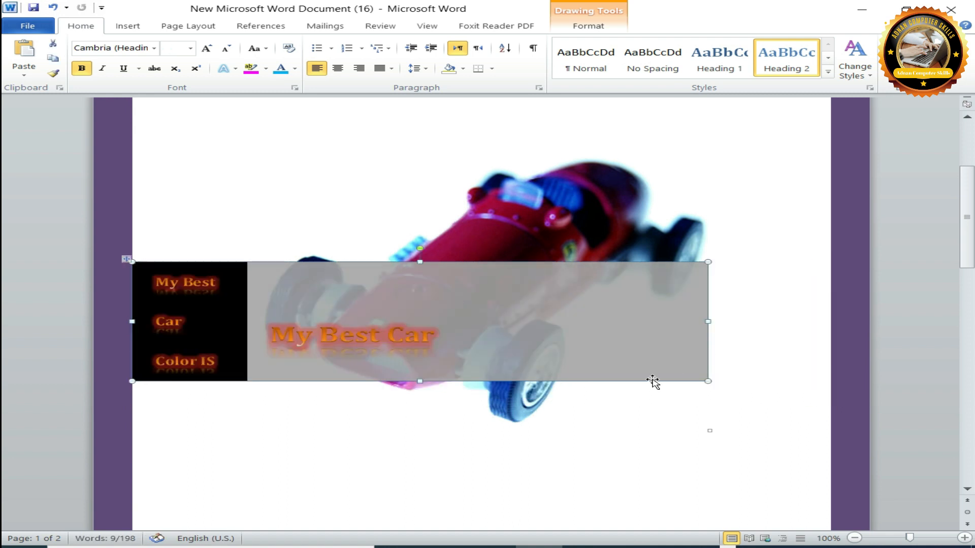
pyautogui.moveTo(421, 382); pyautogui.dragTo(421, 362)
pyautogui.click(435, 293)
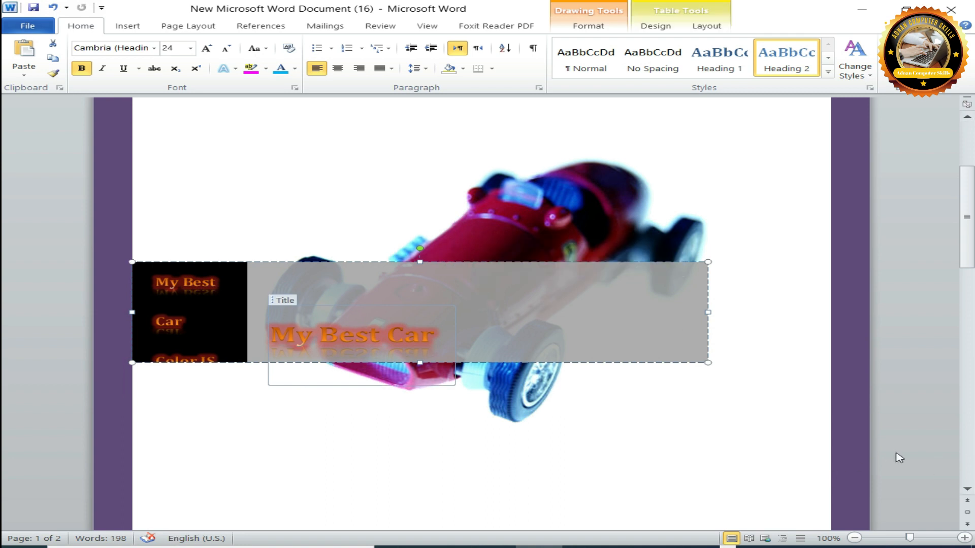
pyautogui.click(593, 438)
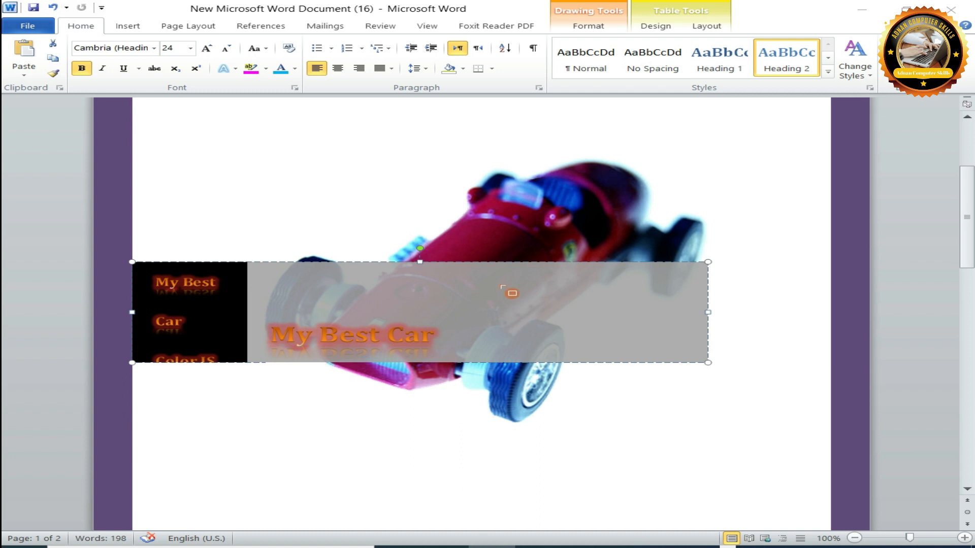
# Shrink the title band further from its upper edge and both sides, and shift it slightly left over the car picture.
pyautogui.moveTo(491, 258); pyautogui.dragTo(705, 269)
pyautogui.moveTo(491, 268); pyautogui.dragTo(592, 261)
pyautogui.moveTo(782, 259); pyautogui.dragTo(646, 289)
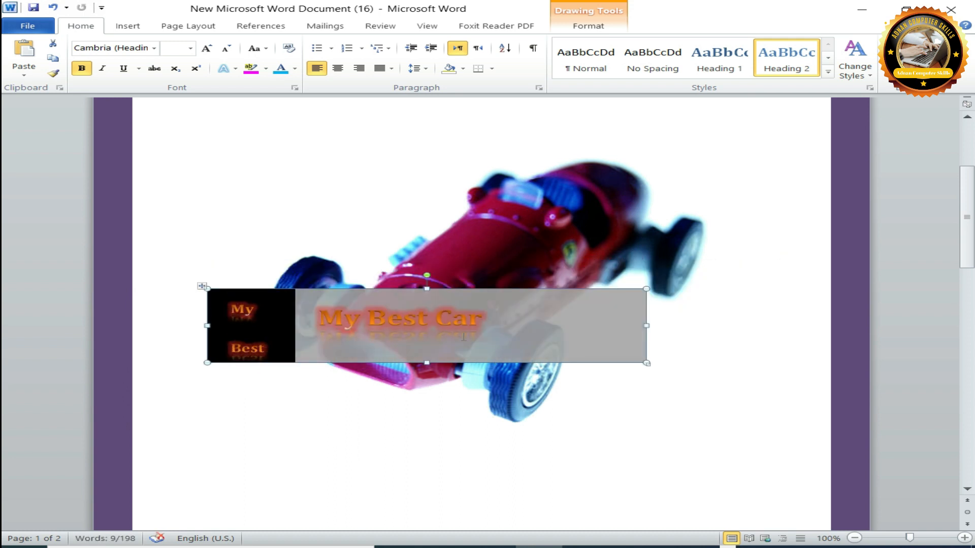
pyautogui.moveTo(502, 293); pyautogui.dragTo(469, 292)
pyautogui.click(691, 333)
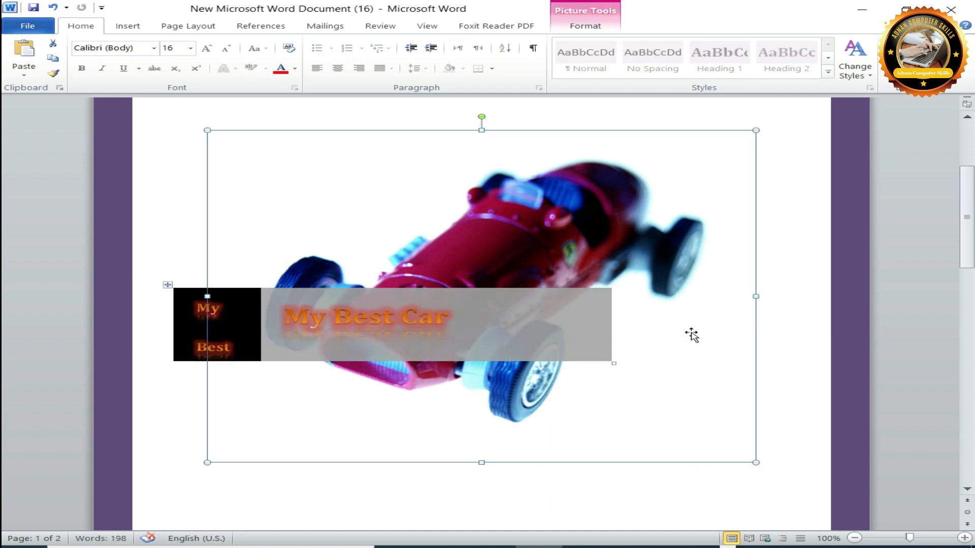
# Replace the cover page with the built-in Alphabet design.
pyautogui.click(907, 298)
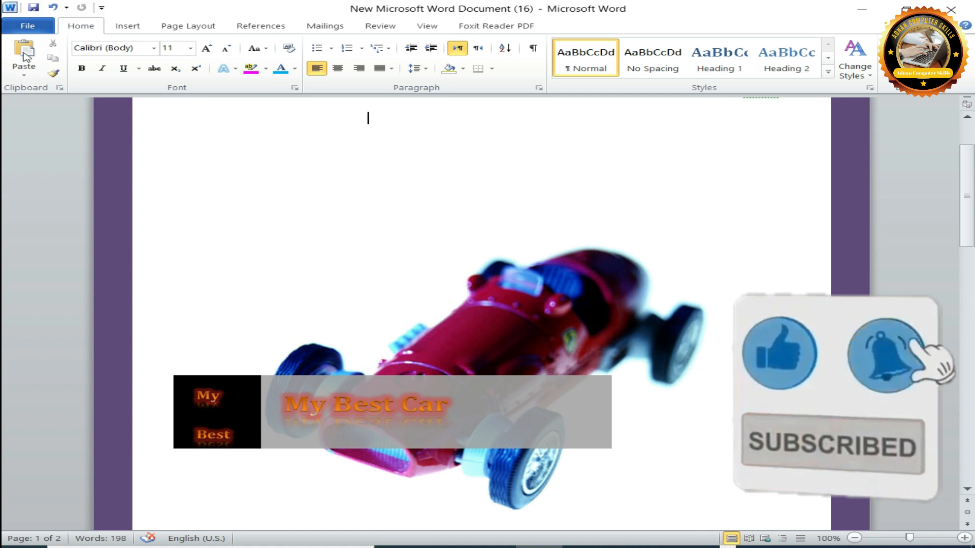
pyautogui.click(127, 26)
pyautogui.click(21, 42)
pyautogui.scroll(-5, 159, 208)
pyautogui.scroll(5, 159, 208)
pyautogui.click(78, 129)
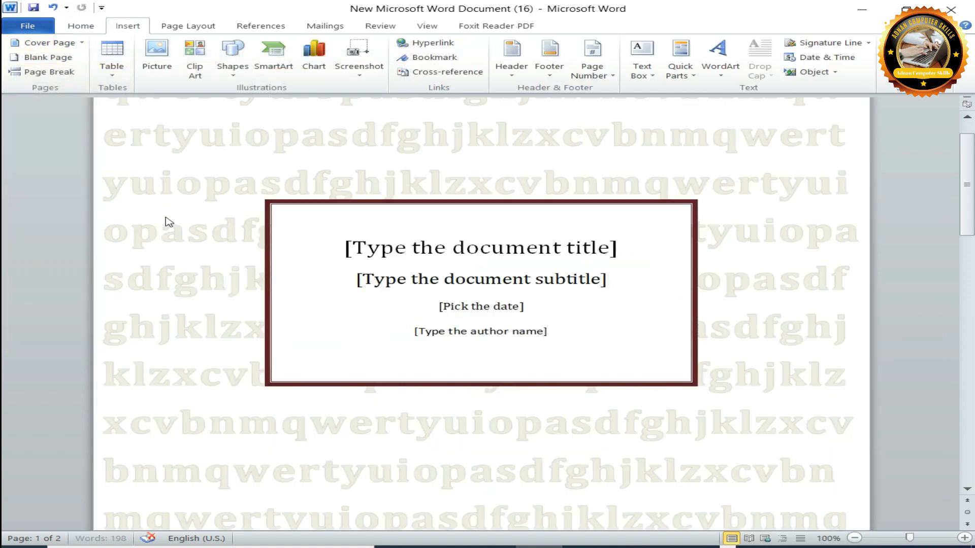
pyautogui.click(559, 248)
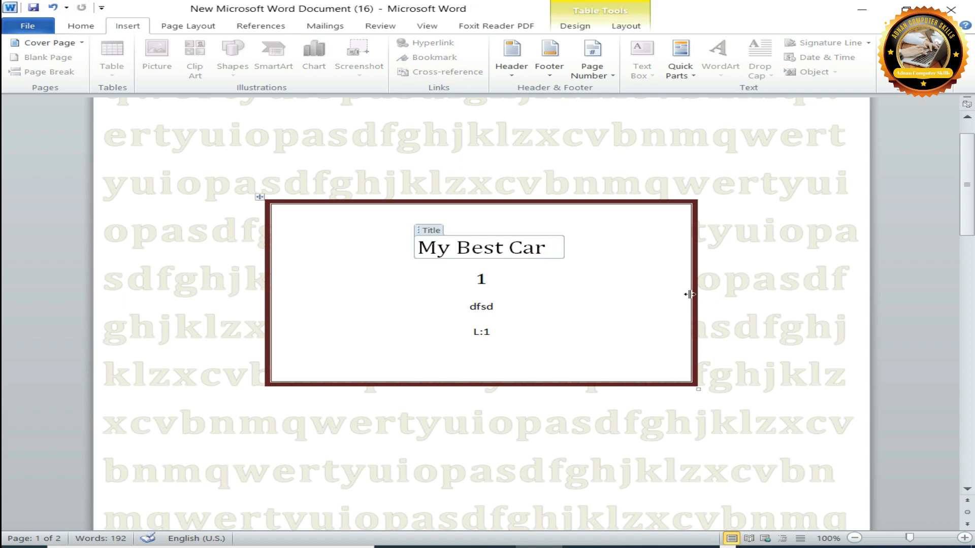
# Clear the text of the date field inside the bordered title box of the cover page.
pyautogui.click(487, 308)
pyautogui.doubleClick(487, 306)
pyautogui.write('d')
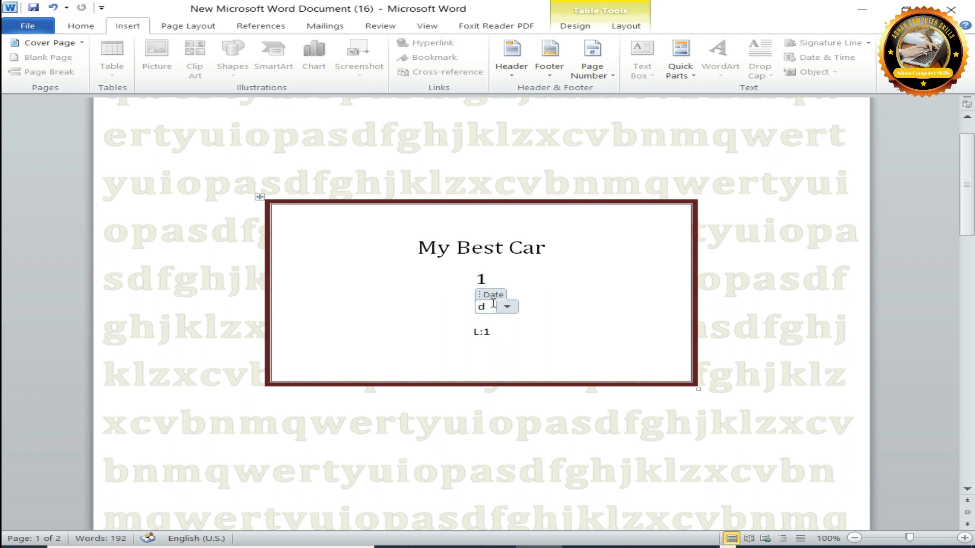
pyautogui.press('BackSpace')
pyautogui.click(757, 350)
pyautogui.moveTo(970, 195); pyautogui.dragTo(948, 112)
pyautogui.click(773, 270)
pyautogui.moveTo(761, 221); pyautogui.dragTo(782, 225)
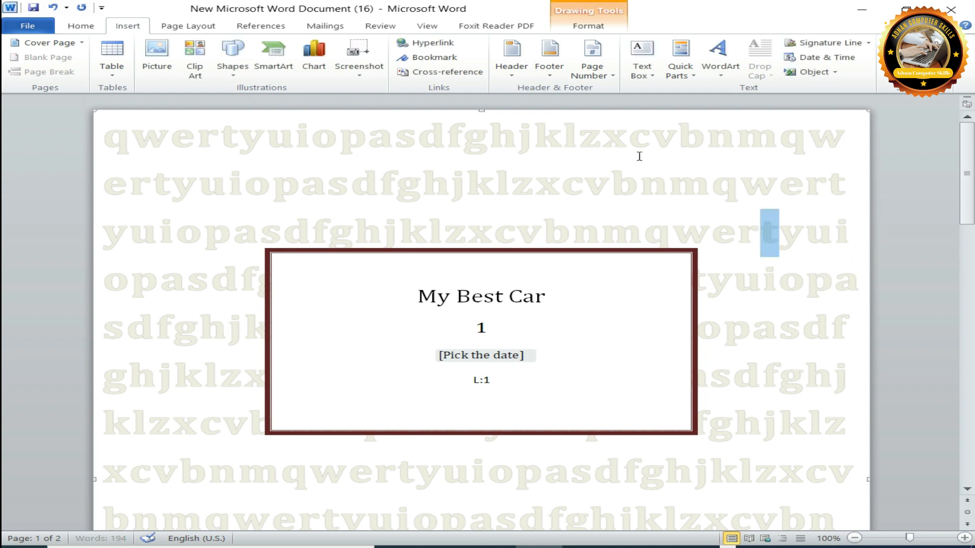
pyautogui.click(586, 165)
# Replace the cover page with the built-in Annual design and enter "car" in its large year field.
pyautogui.click(55, 43)
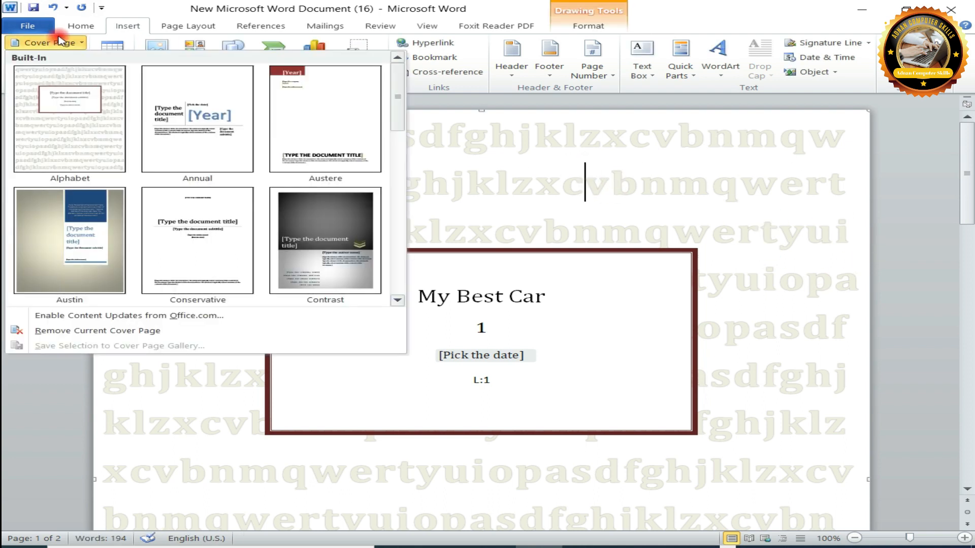
pyautogui.click(232, 153)
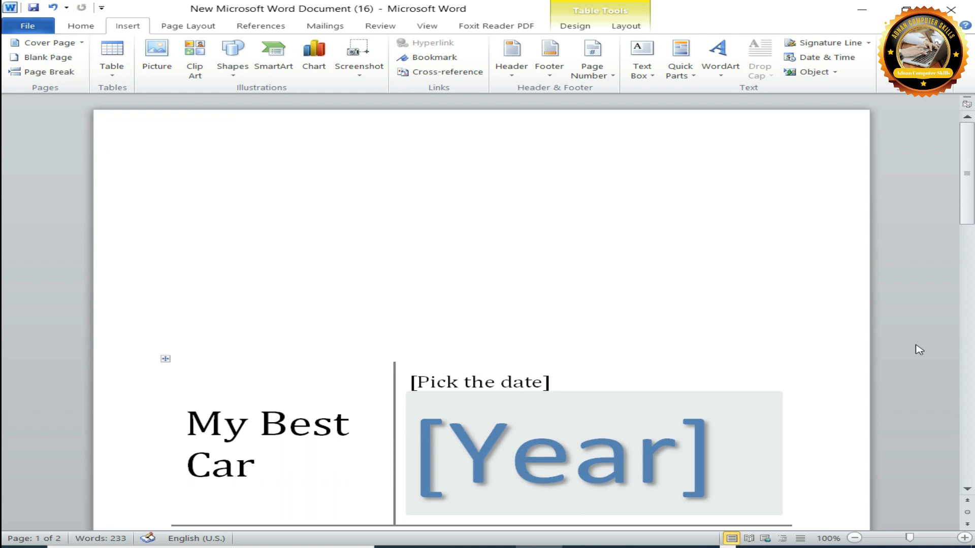
pyautogui.scroll(-3, 485, 330)
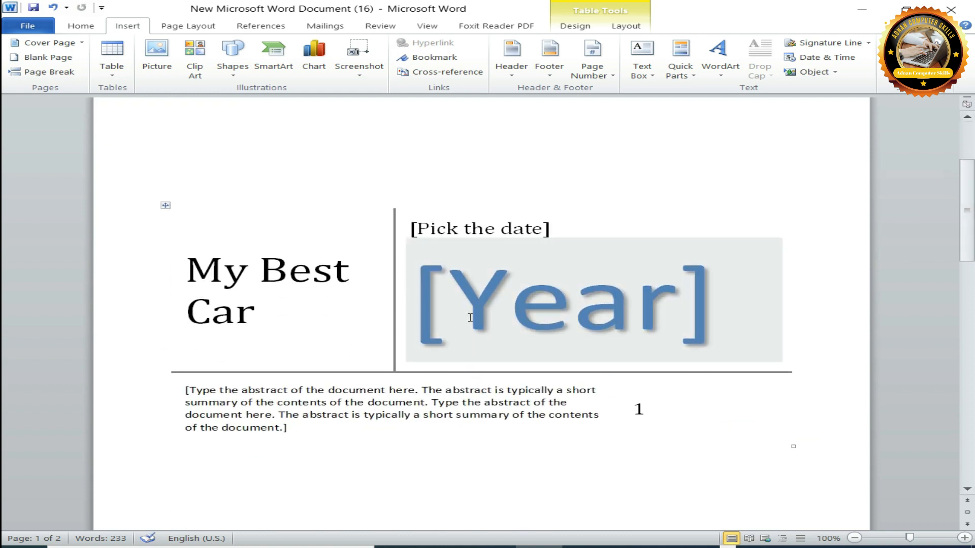
pyautogui.click(483, 330)
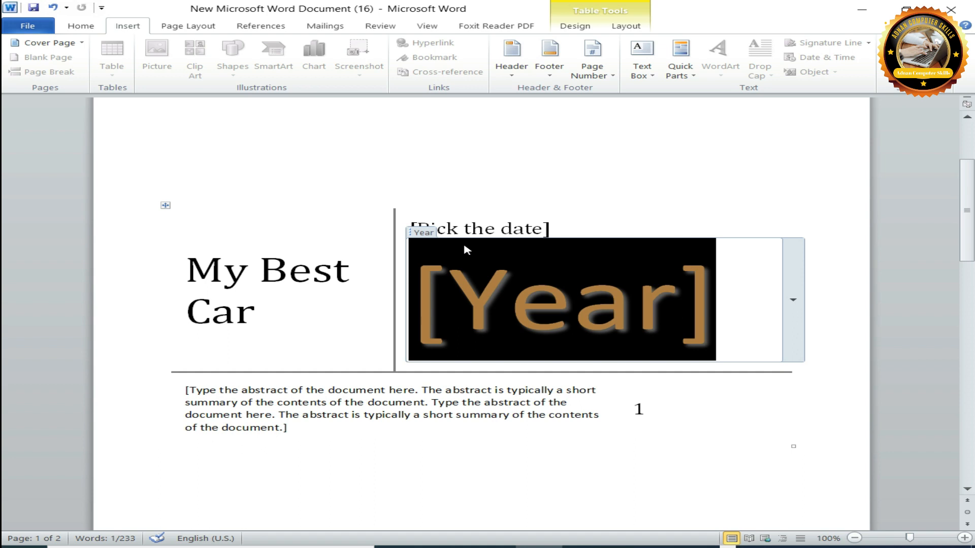
pyautogui.write('car')
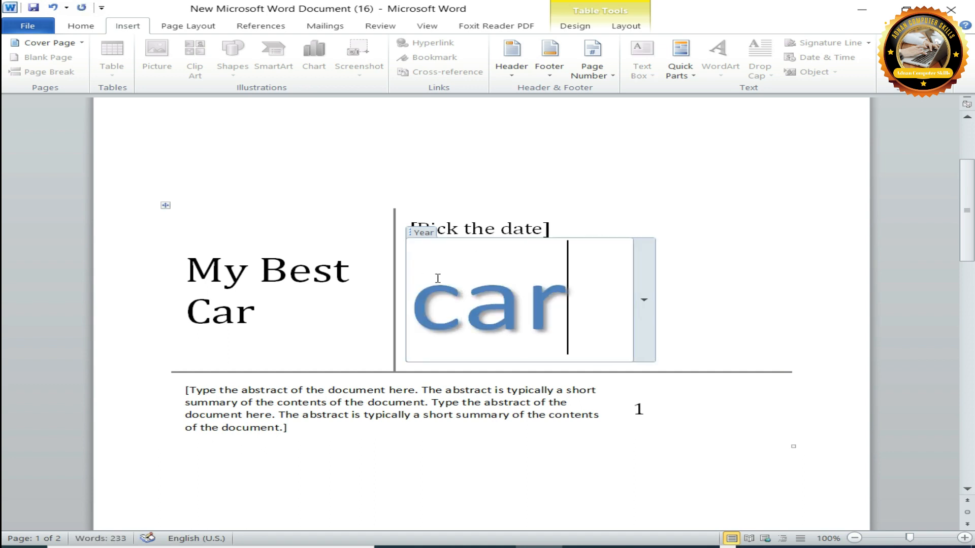
# Replace the text of the date field above the year with "My best car".
pyautogui.click(526, 226)
pyautogui.click(429, 231)
pyautogui.hotkey('ctrl', 'a')
pyautogui.click(435, 230)
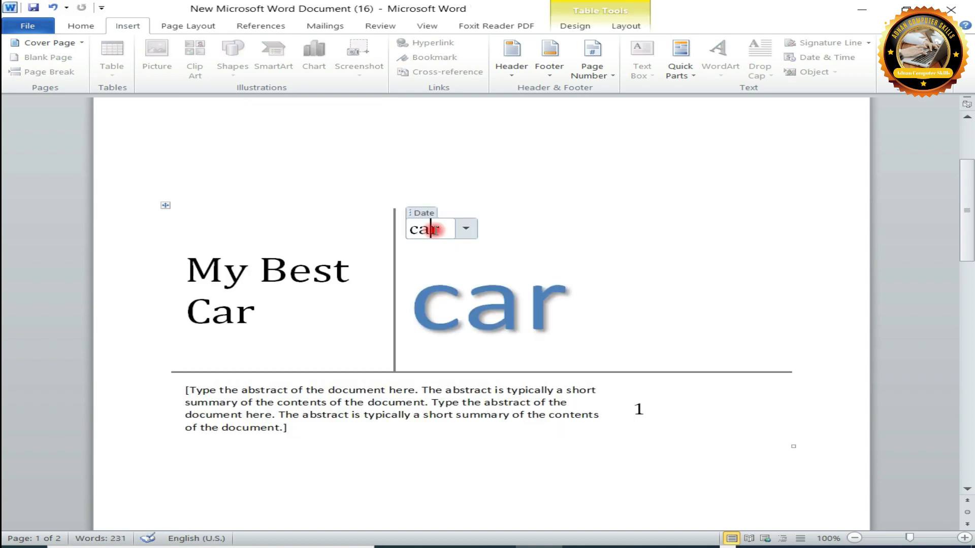
pyautogui.doubleClick(435, 231)
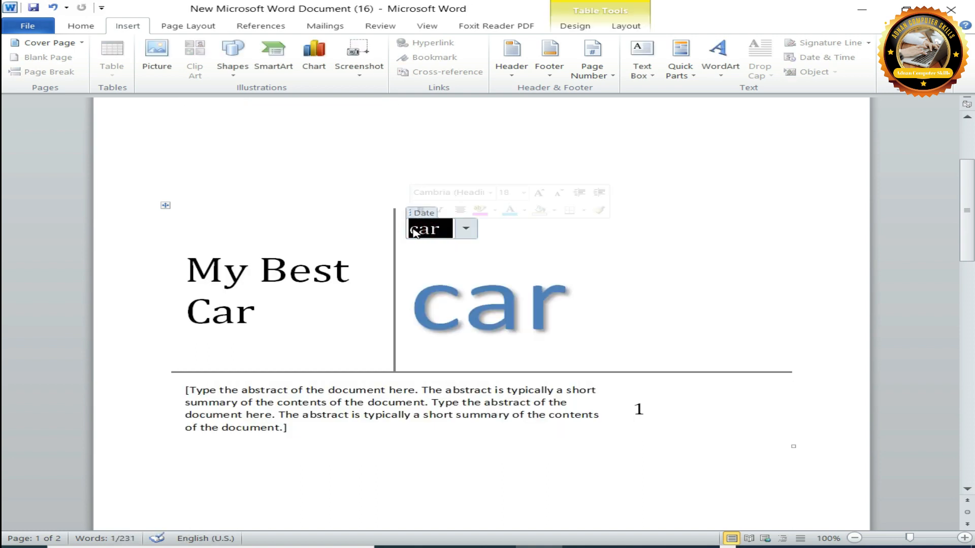
pyautogui.write('my ')
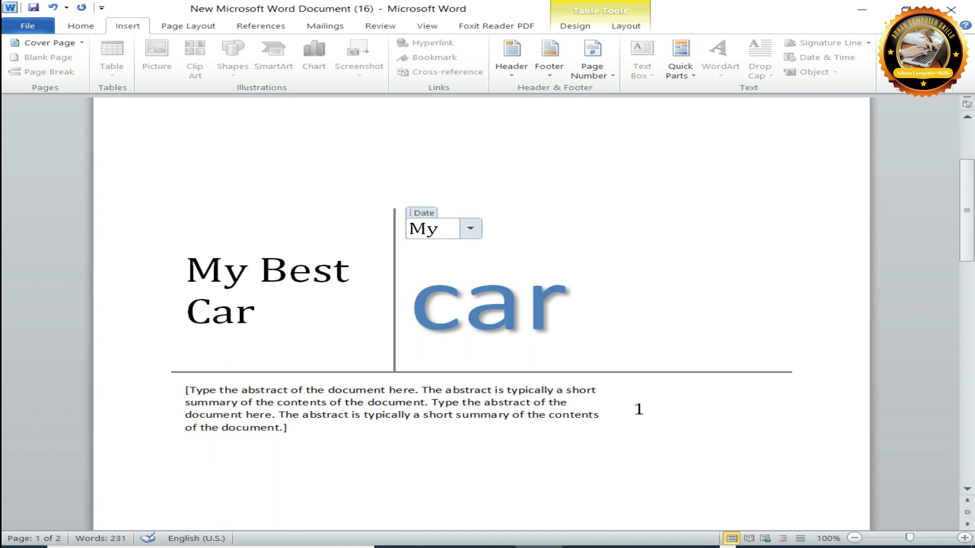
pyautogui.write('bes')
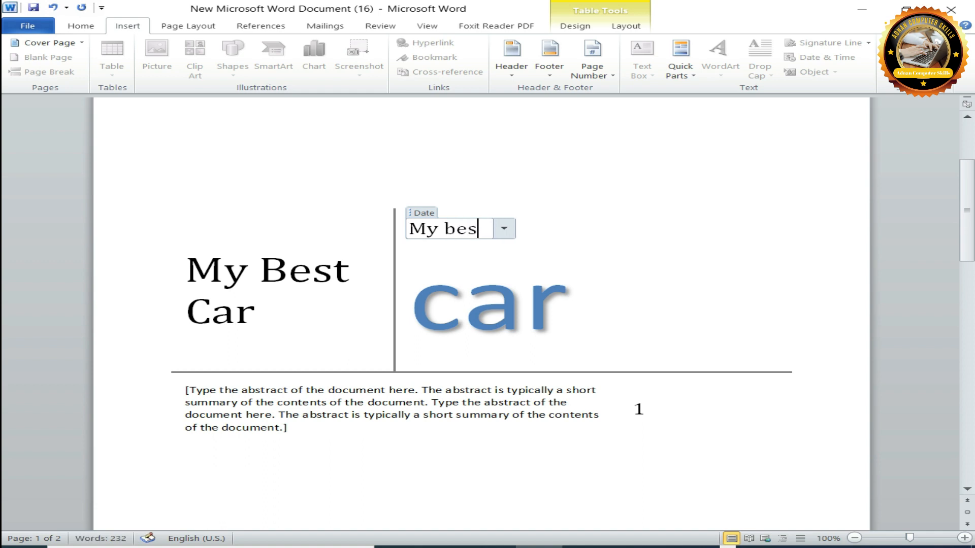
pyautogui.write('t car')
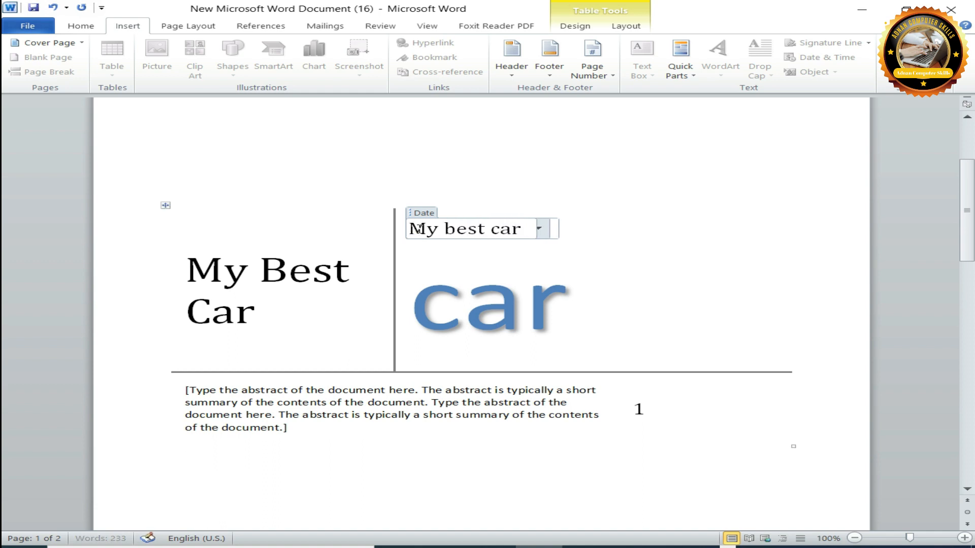
# Change the case of the date field's text to Capitalize Each Word.
pyautogui.moveTo(524, 230); pyautogui.dragTo(409, 229)
pyautogui.click(81, 25)
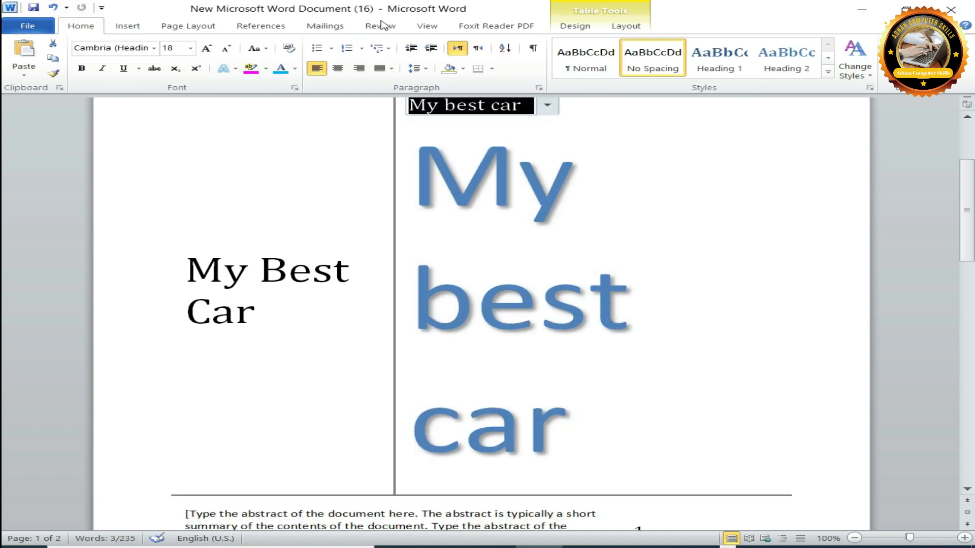
pyautogui.click(258, 48)
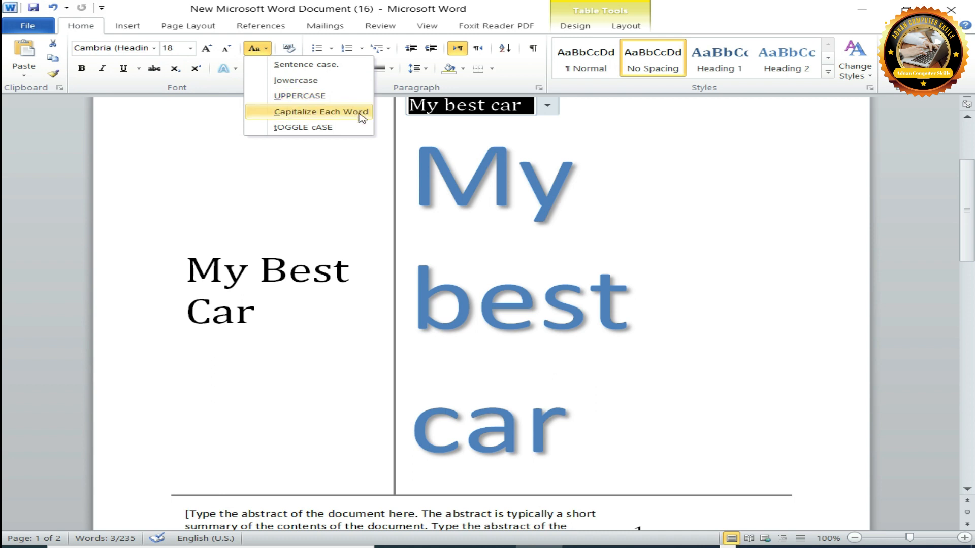
pyautogui.click(350, 117)
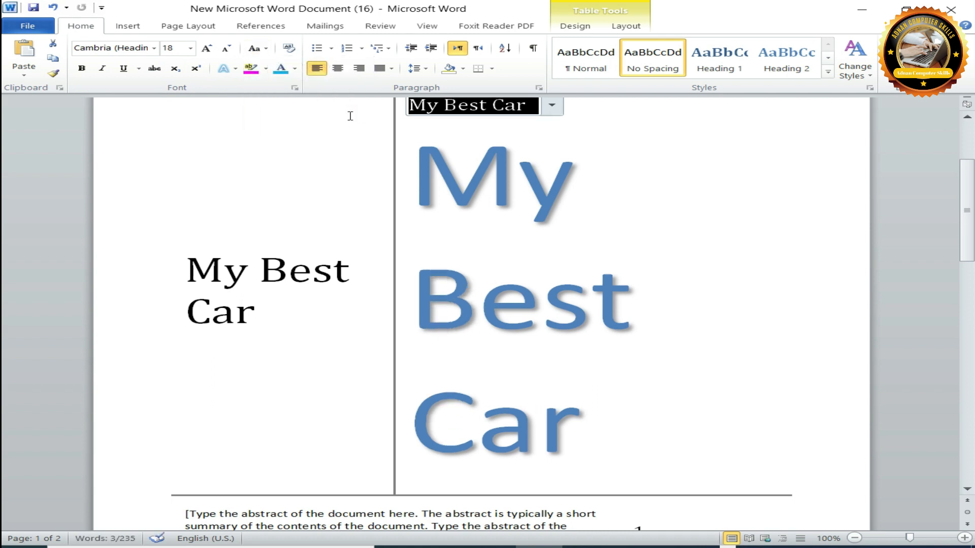
pyautogui.click(751, 348)
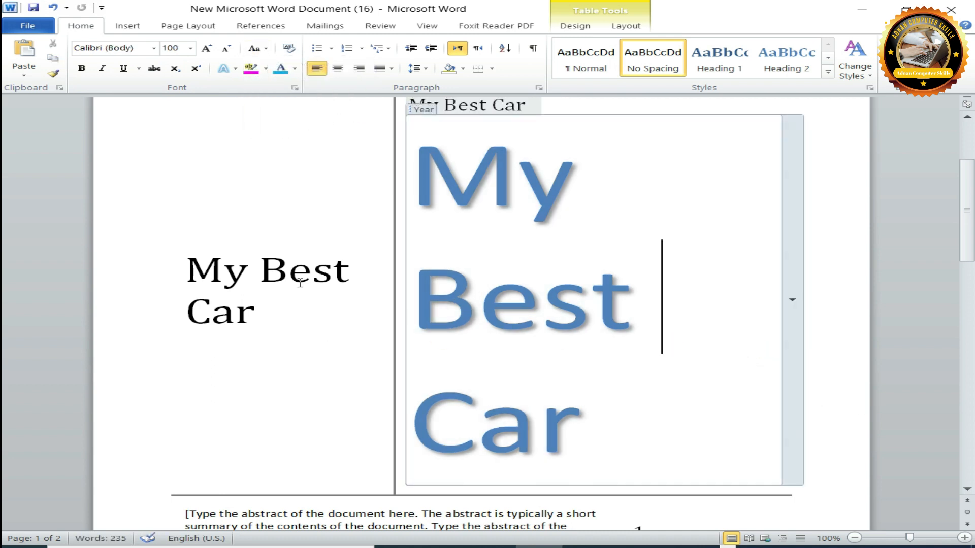
# Try left, centre and right alignment on the large year text of the cover page and leave it centred.
pyautogui.moveTo(971, 198); pyautogui.dragTo(973, 335)
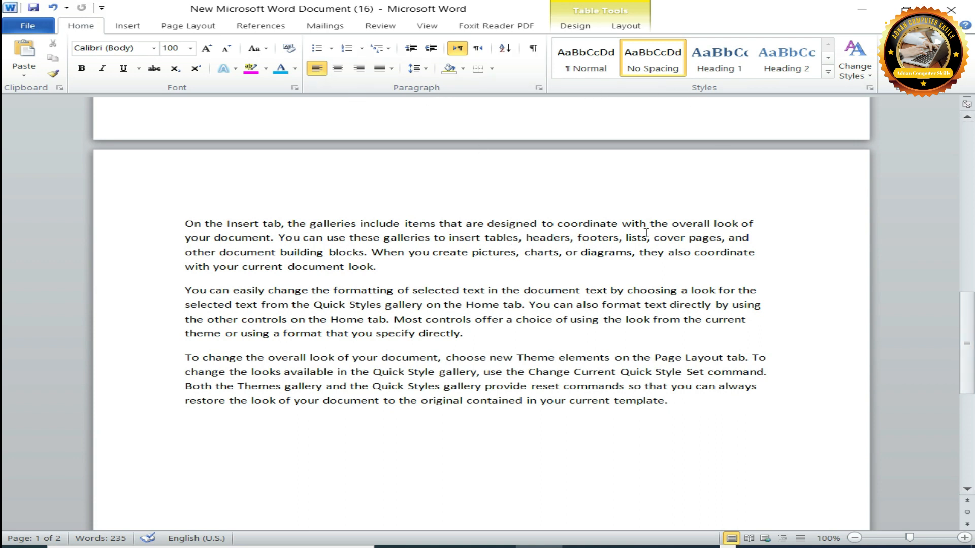
pyautogui.moveTo(966, 343); pyautogui.dragTo(967, 230)
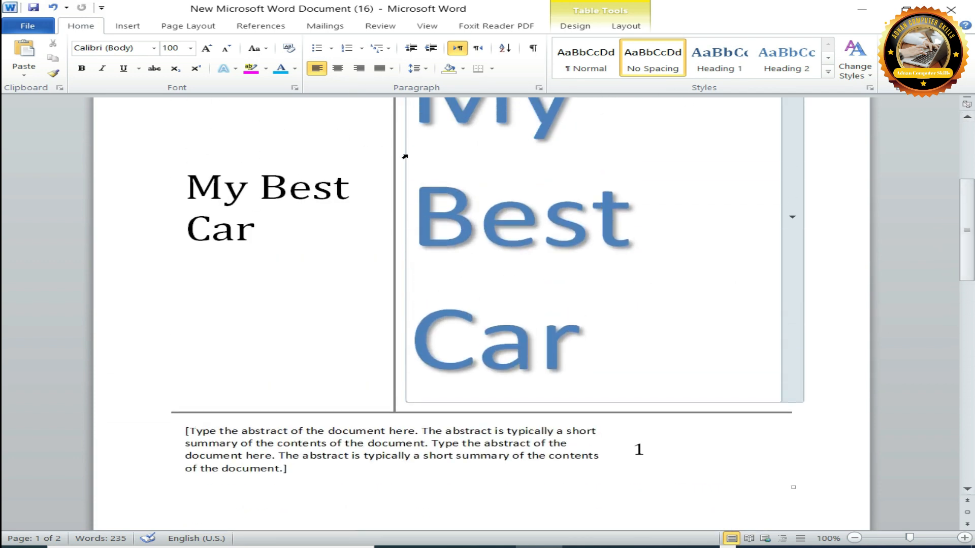
pyautogui.scroll(5, 552, 191)
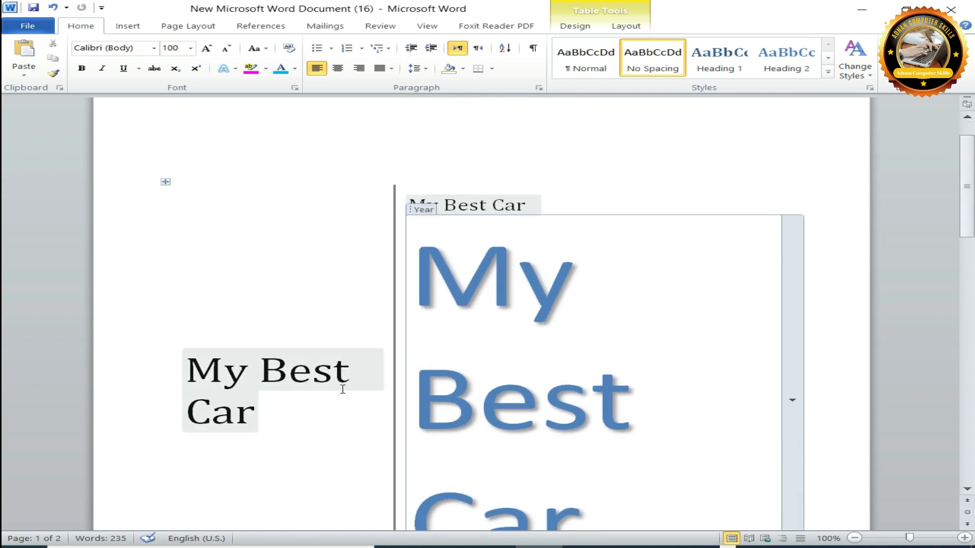
pyautogui.moveTo(478, 304); pyautogui.dragTo(647, 479)
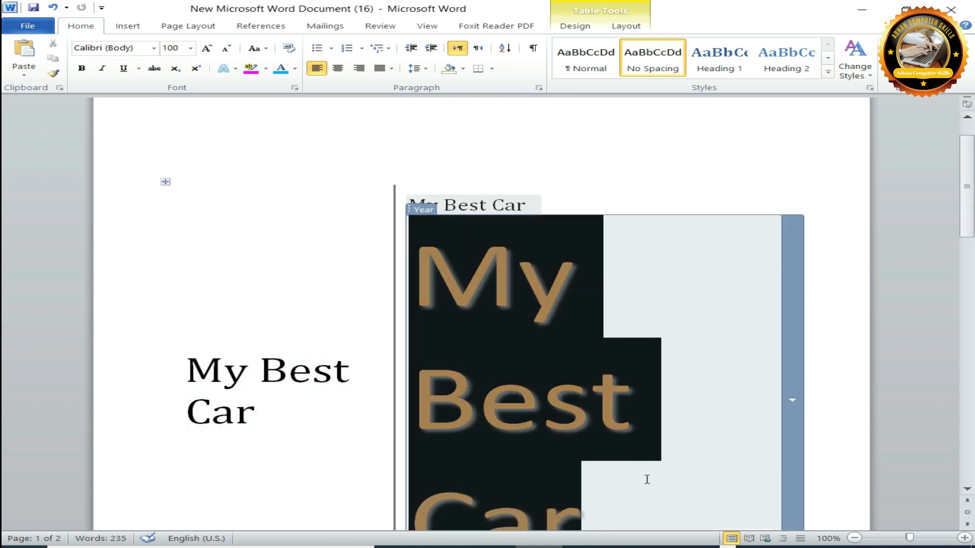
pyautogui.click(337, 68)
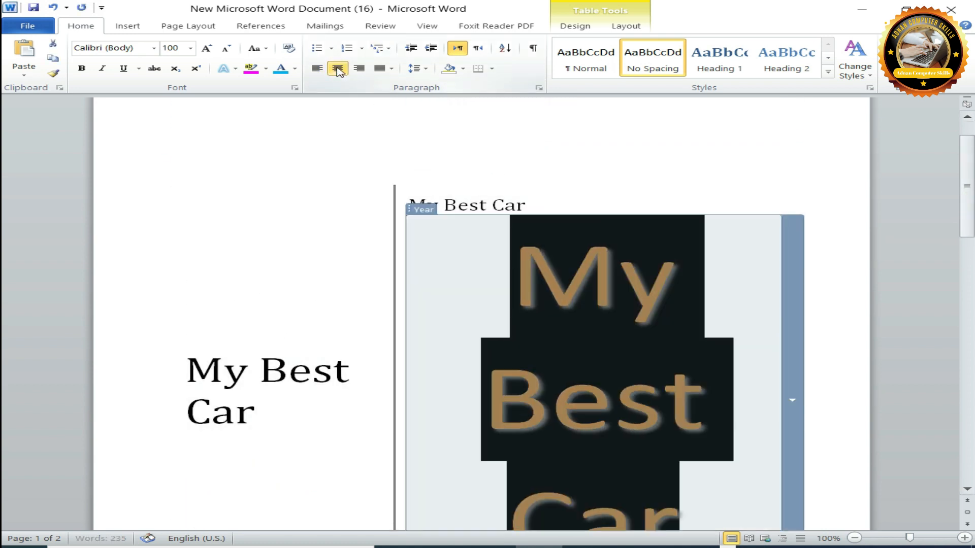
pyautogui.click(317, 68)
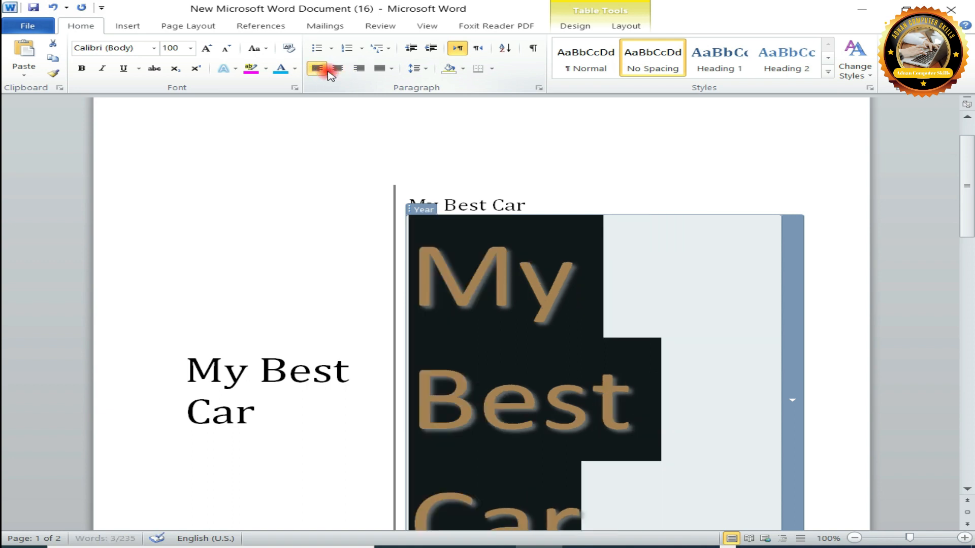
pyautogui.click(390, 69)
pyautogui.click(338, 68)
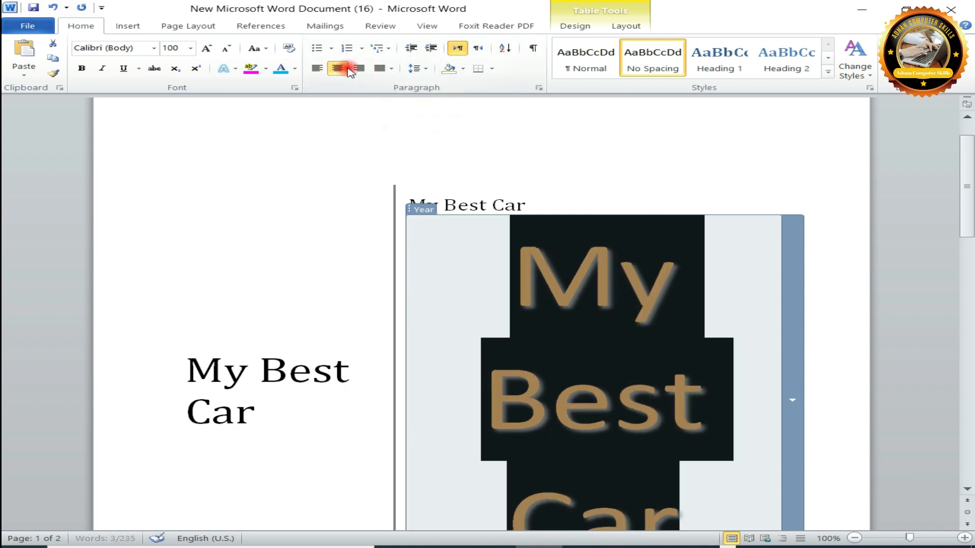
pyautogui.click(359, 68)
pyautogui.click(317, 68)
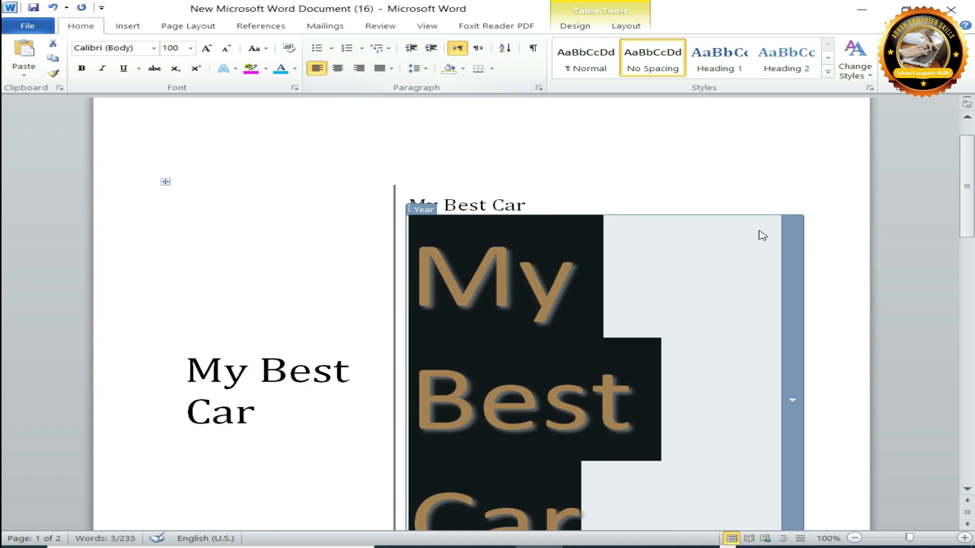
pyautogui.click(338, 68)
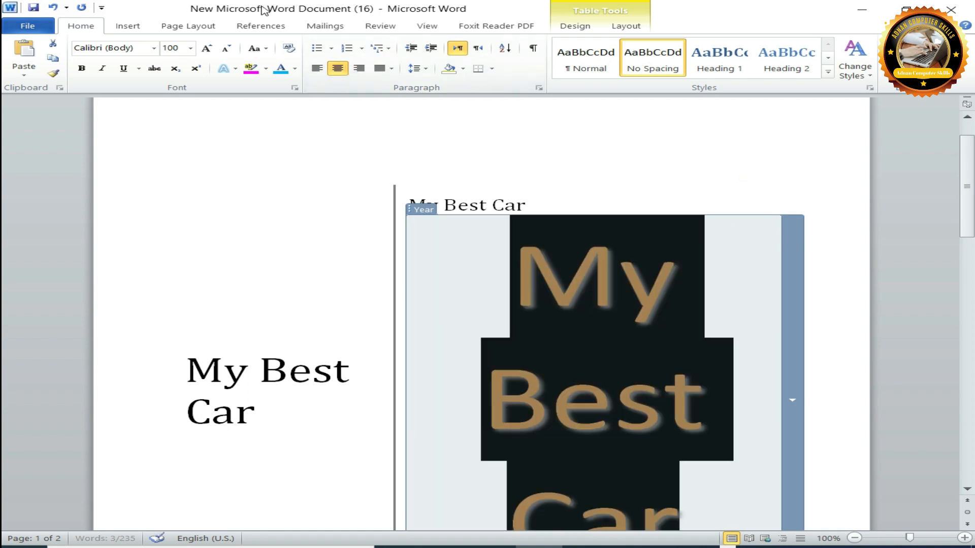
# Shrink the large year text to font size 36.
pyautogui.click(227, 49)
pyautogui.click(226, 49)
pyautogui.click(226, 49)
pyautogui.click(227, 50)
pyautogui.click(227, 49)
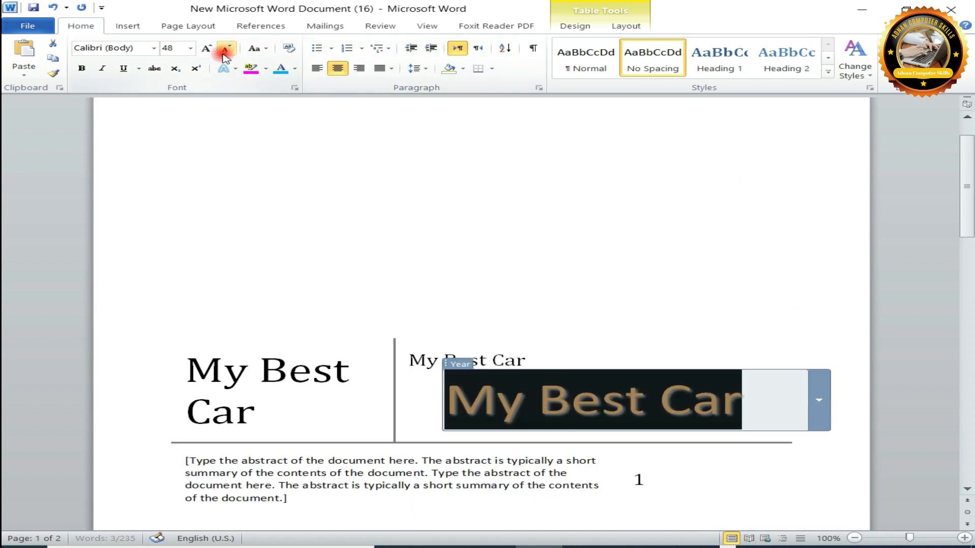
pyautogui.click(207, 48)
pyautogui.click(227, 49)
pyautogui.click(227, 49)
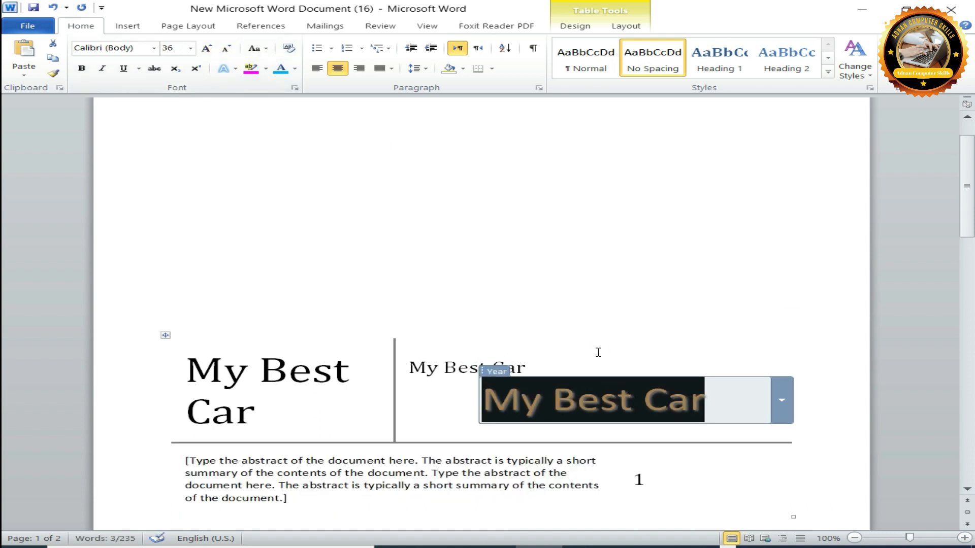
# Open the calendar of the year field and close it without picking a date.
pyautogui.click(539, 402)
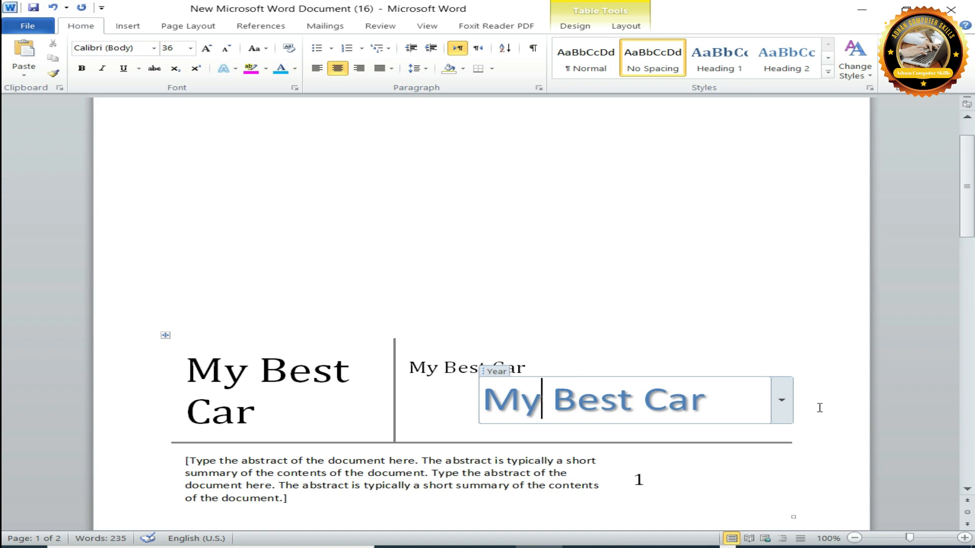
pyautogui.click(781, 401)
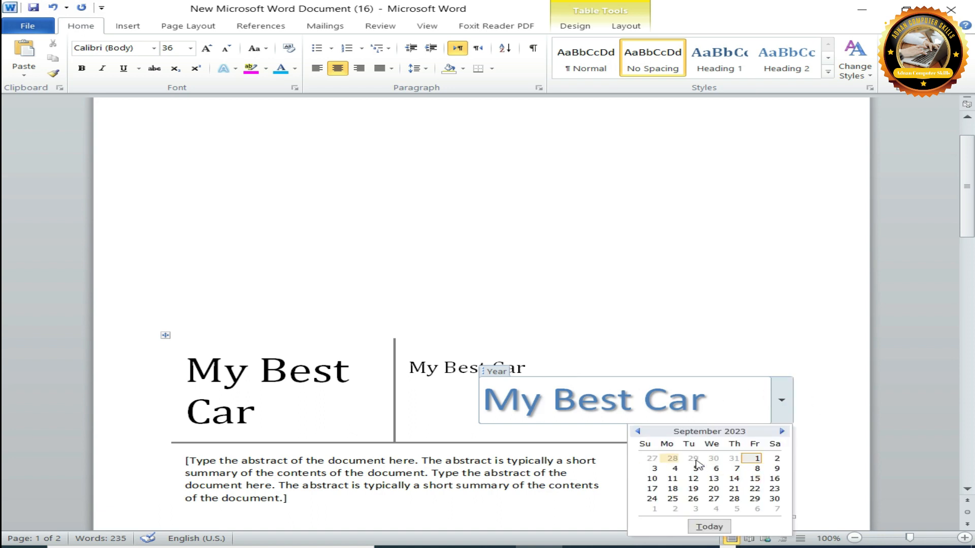
pyautogui.click(664, 308)
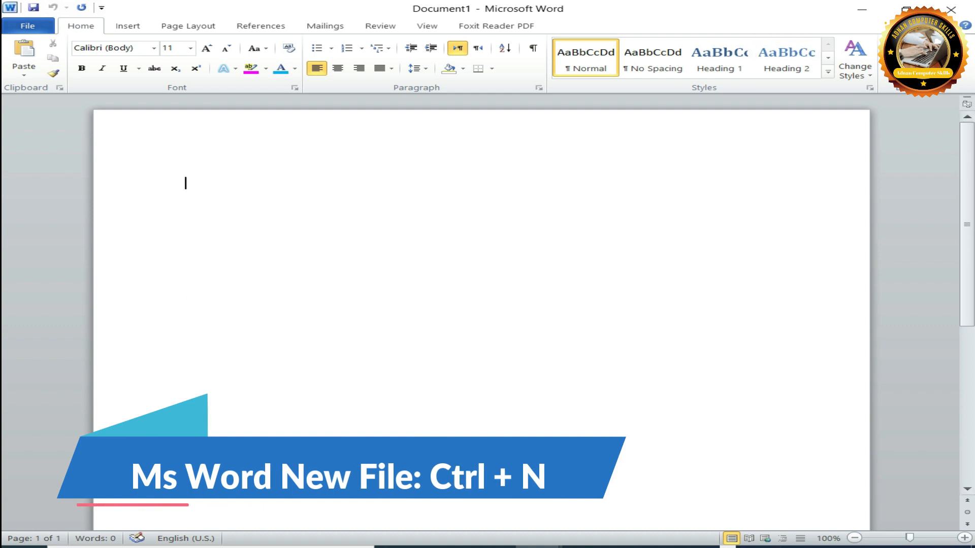
# Bring the new blank document Document1 to the front and place the cursor on its page.
pyautogui.moveTo(538, 546)
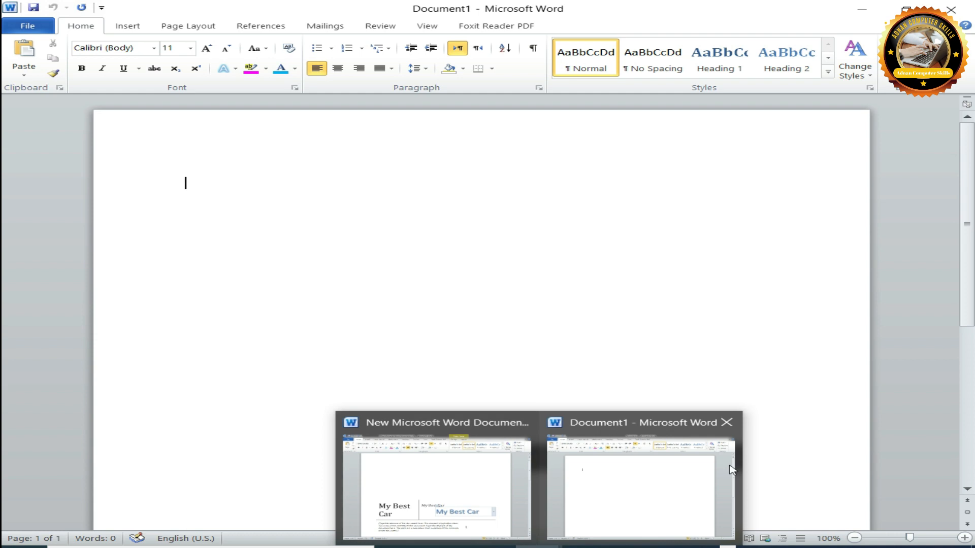
pyautogui.click(674, 472)
pyautogui.click(385, 233)
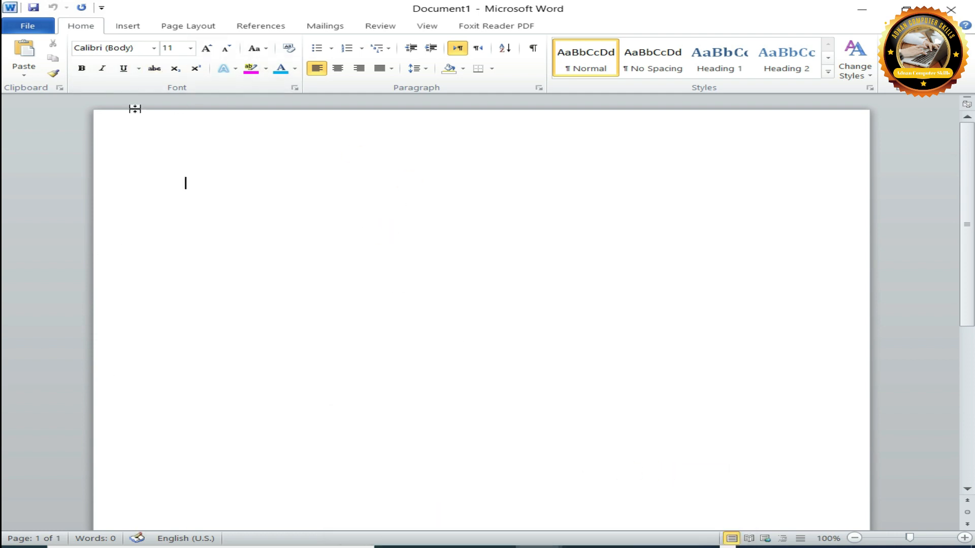
# Insert a blank page at the cursor position in the empty document.
pyautogui.click(127, 25)
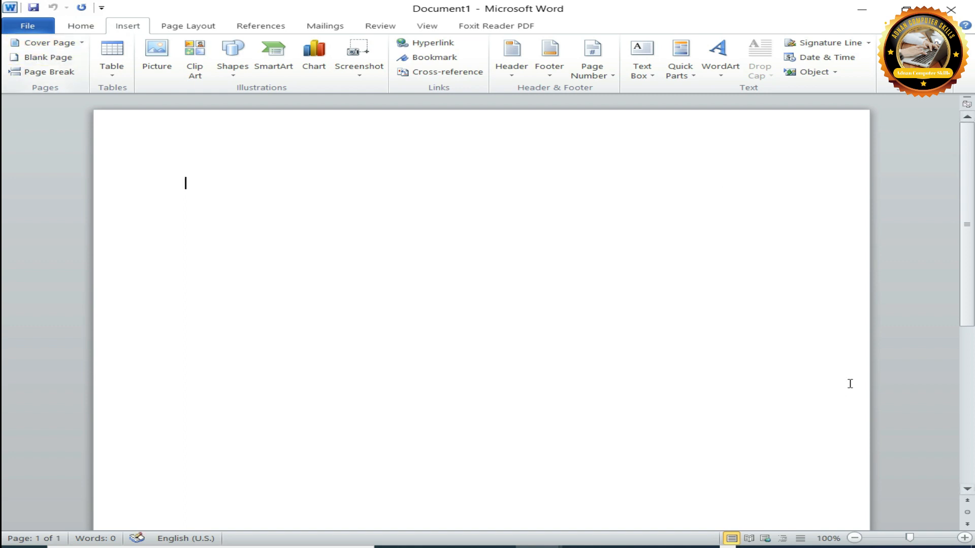
pyautogui.click(559, 471)
pyautogui.click(38, 539)
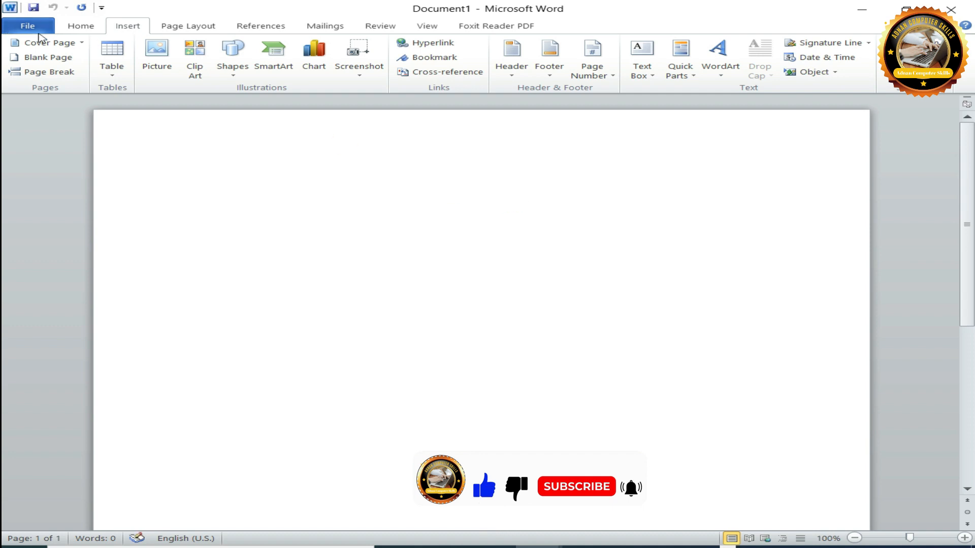
pyautogui.click(38, 57)
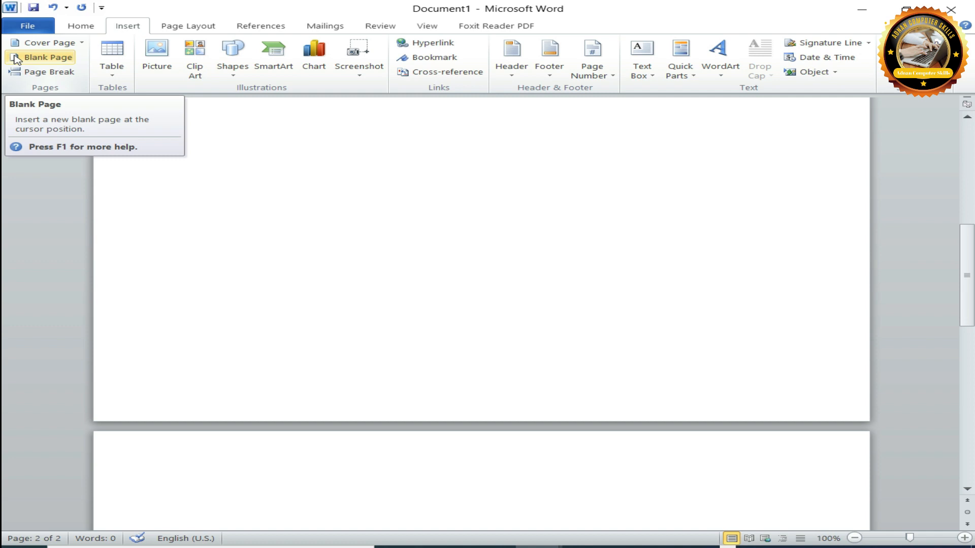
pyautogui.moveTo(965, 272); pyautogui.dragTo(967, 342)
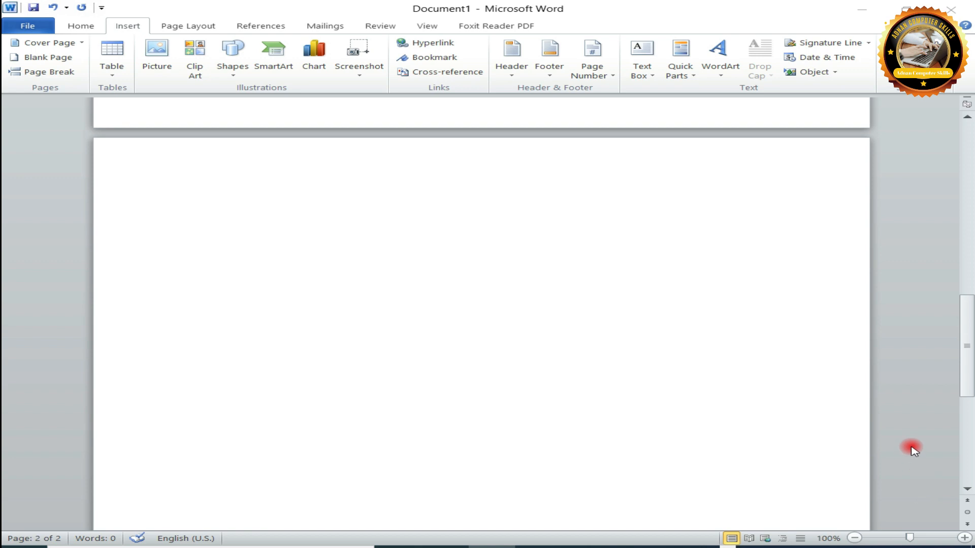
# Place the cursor on the first page and add page breaks repeatedly until the document has 24 pages.
pyautogui.moveTo(967, 367); pyautogui.dragTo(965, 193)
pyautogui.click(526, 356)
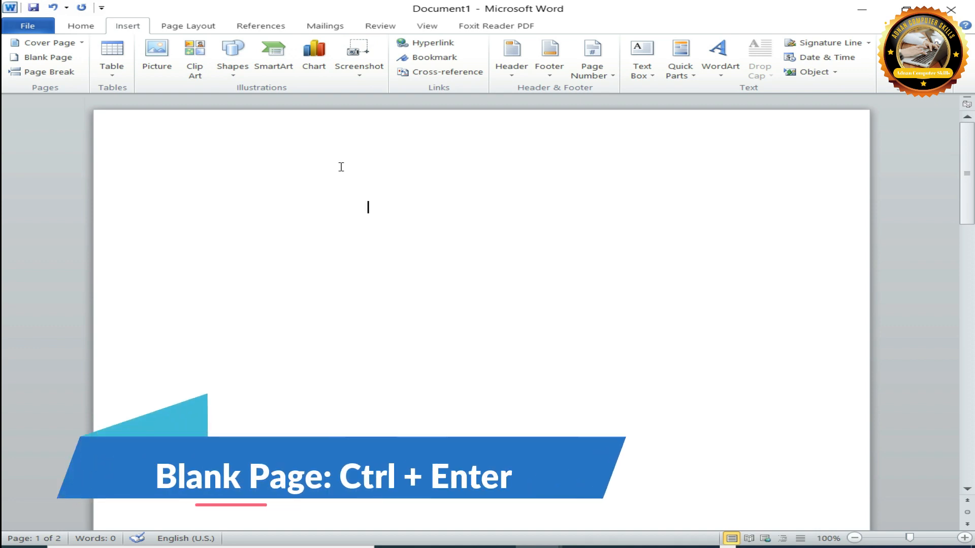
pyautogui.hotkey('ctrl', 'Return')
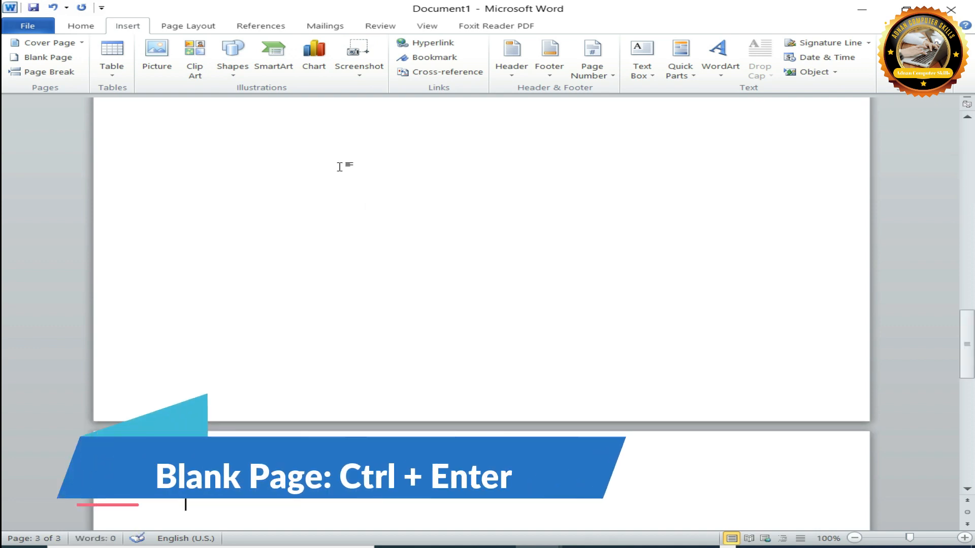
pyautogui.hotkey('ctrl', 'Return')
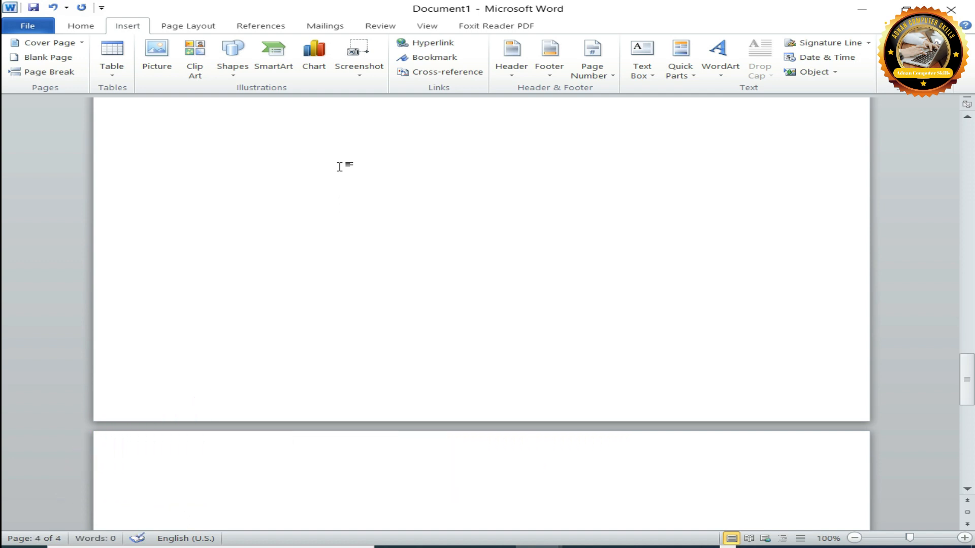
pyautogui.hotkey('ctrl', 'Return')
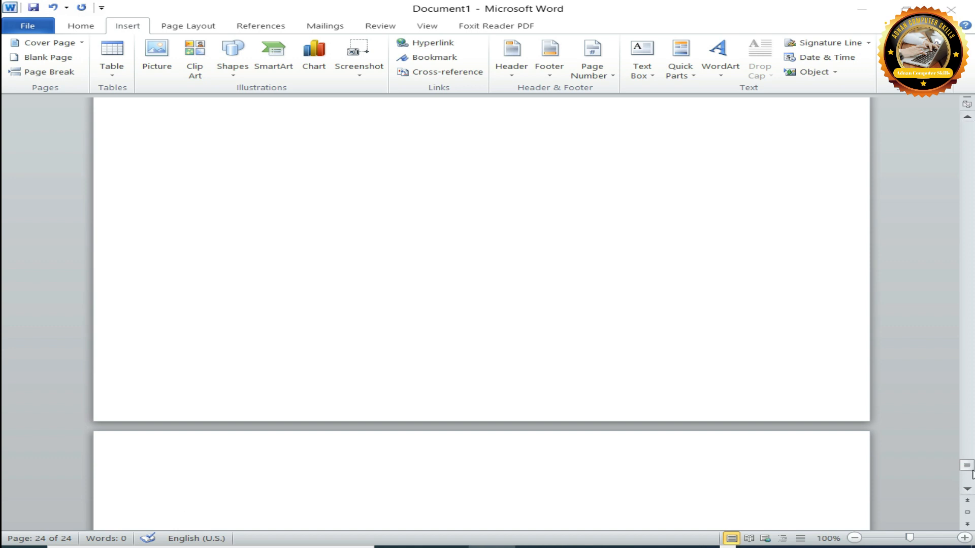
# Look back through the added blank pages from the last one and return the cursor to the first page.
pyautogui.scroll(10, 971, 390)
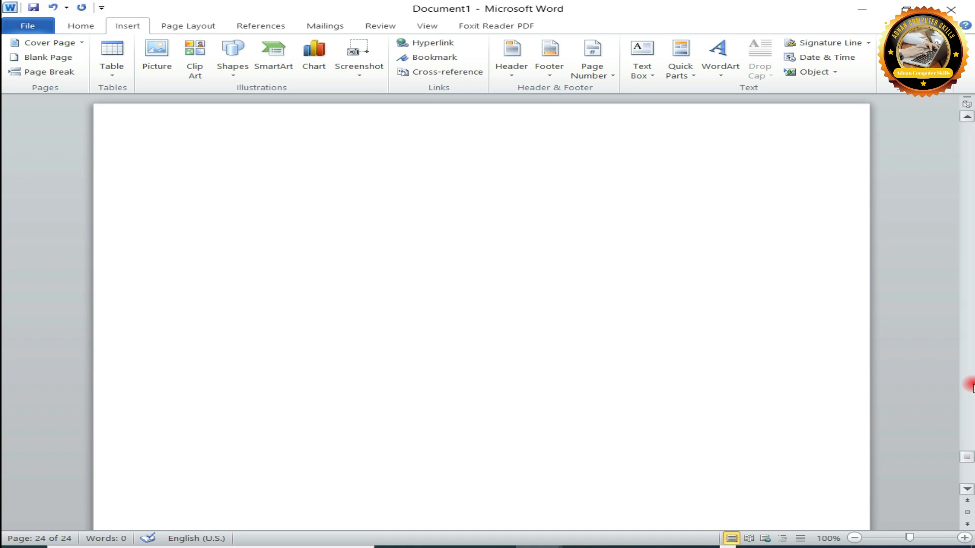
pyautogui.click(968, 118)
pyautogui.scroll(7, 968, 121)
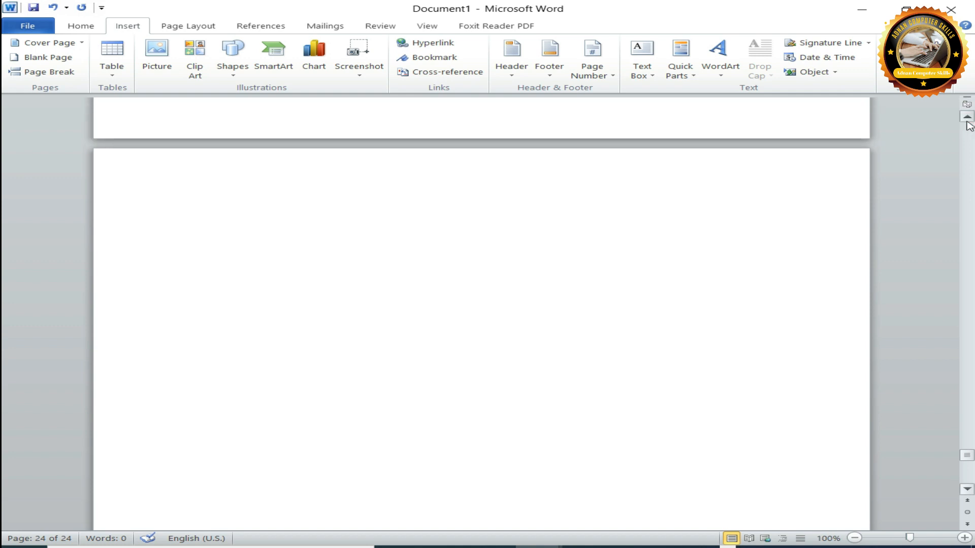
pyautogui.scroll(4, 968, 121)
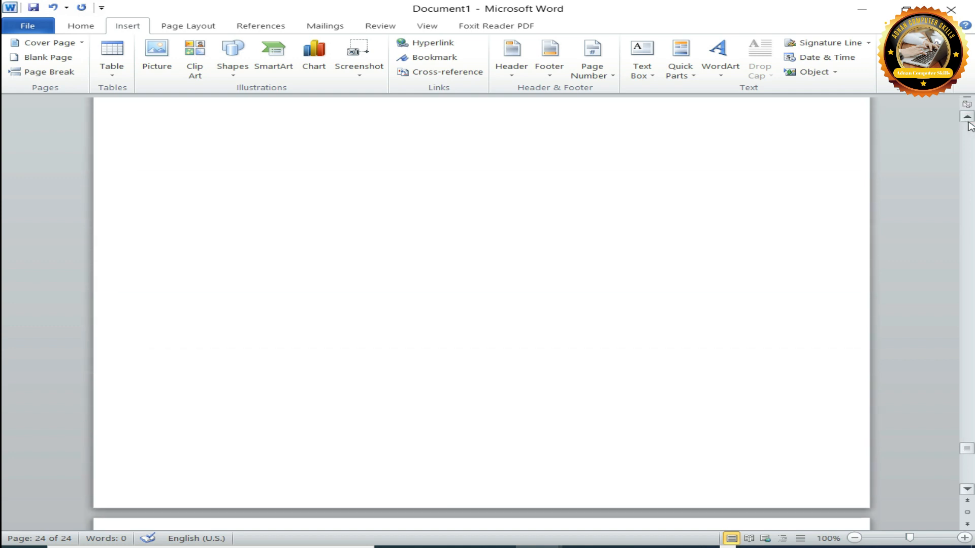
pyautogui.scroll(6, 970, 126)
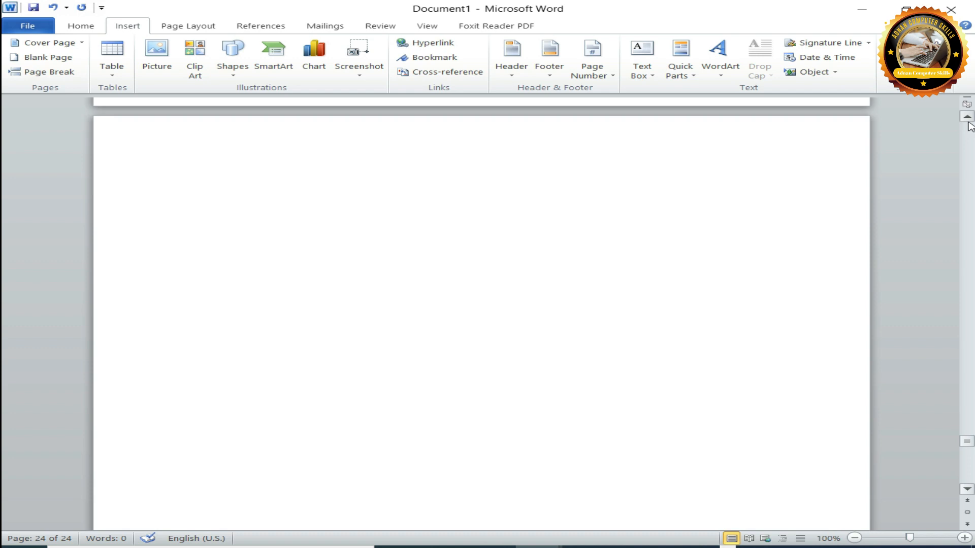
pyautogui.scroll(4, 970, 125)
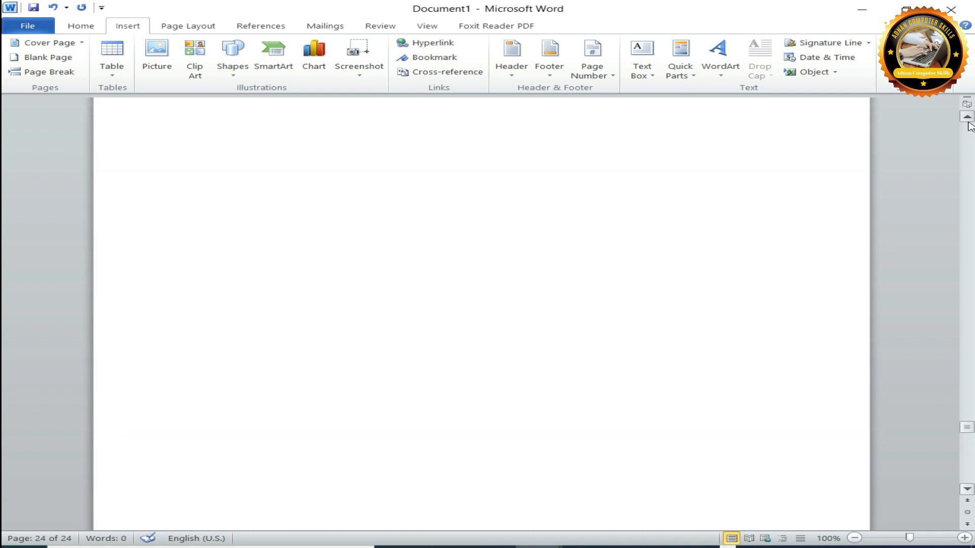
pyautogui.scroll(2, 970, 125)
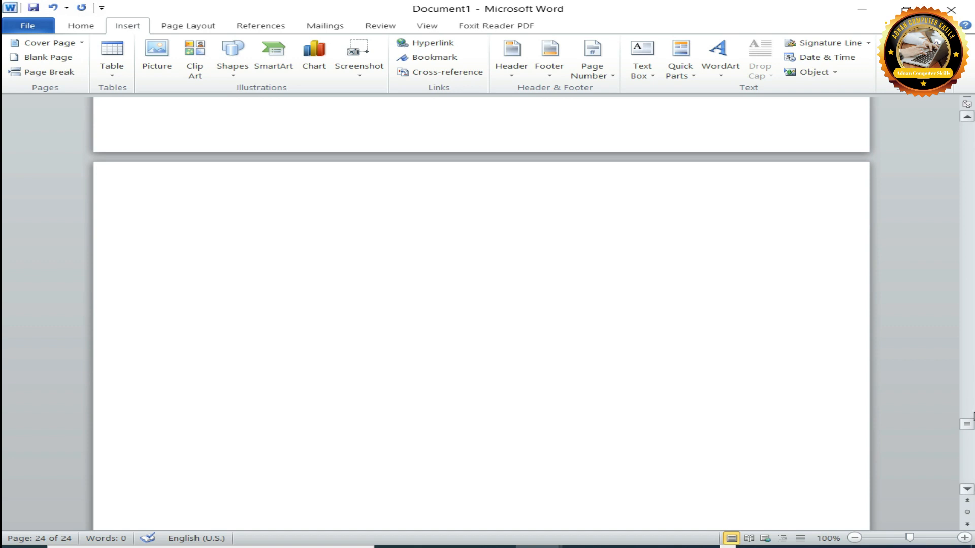
pyautogui.moveTo(967, 424); pyautogui.dragTo(963, 172)
pyautogui.click(365, 319)
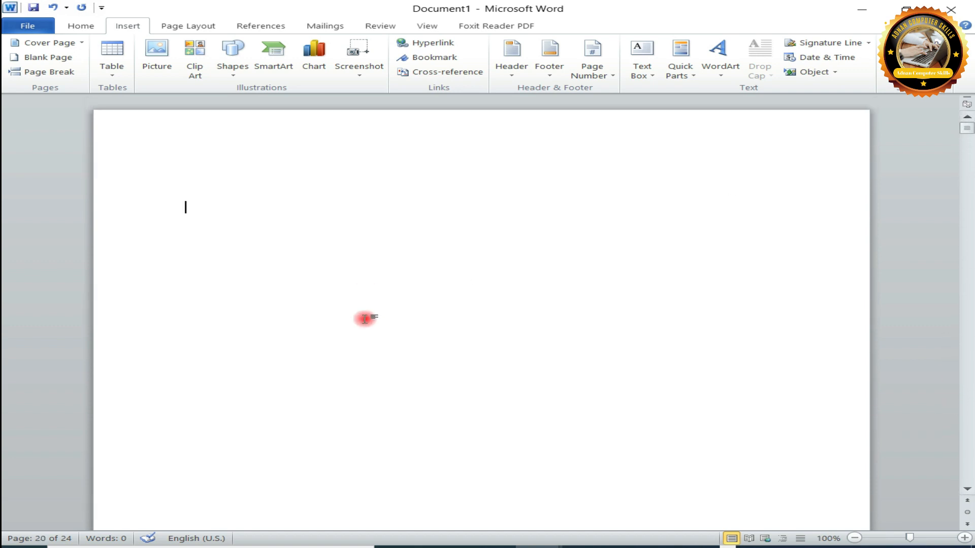
# Insert the built-in Exposure cover page and select its year field and then its author field.
pyautogui.click(61, 42)
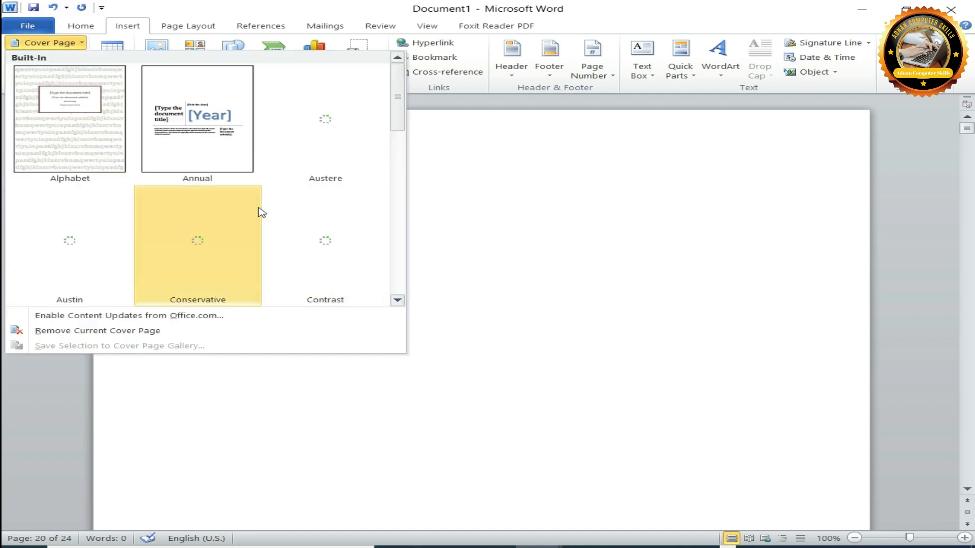
pyautogui.scroll(-2, 241, 229)
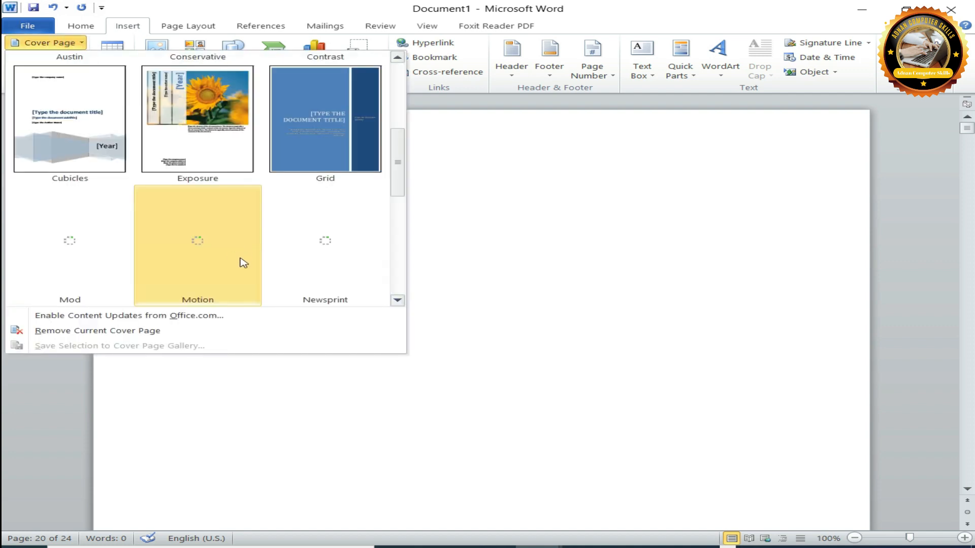
pyautogui.click(248, 127)
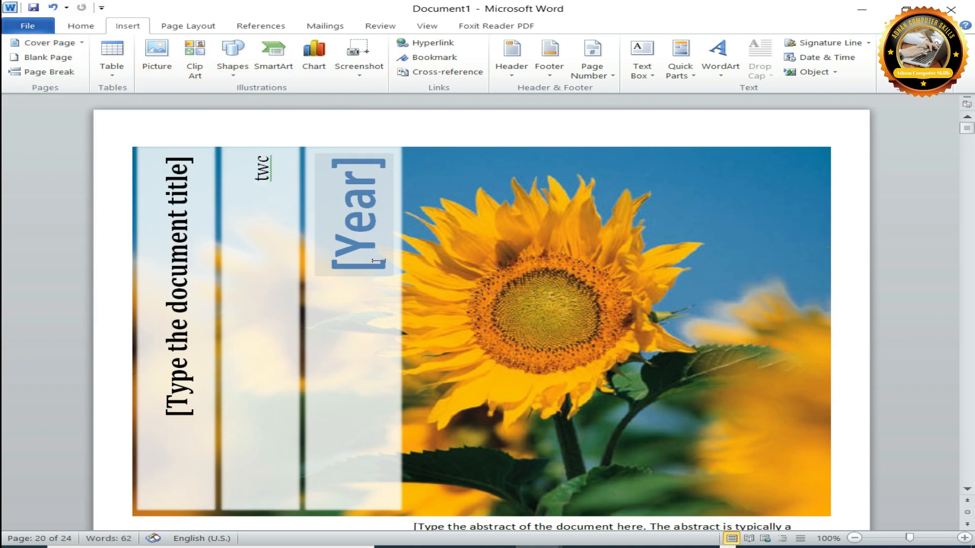
pyautogui.click(370, 229)
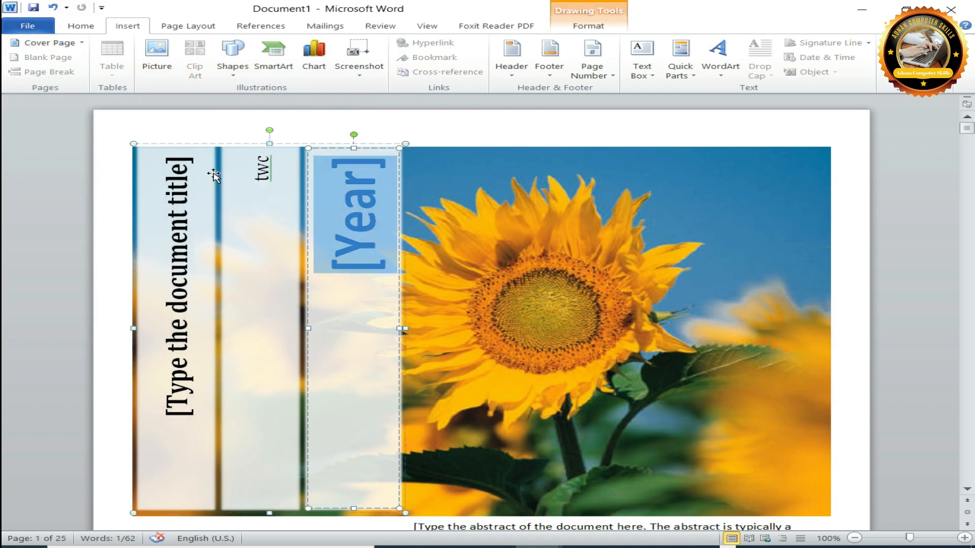
pyautogui.click(285, 177)
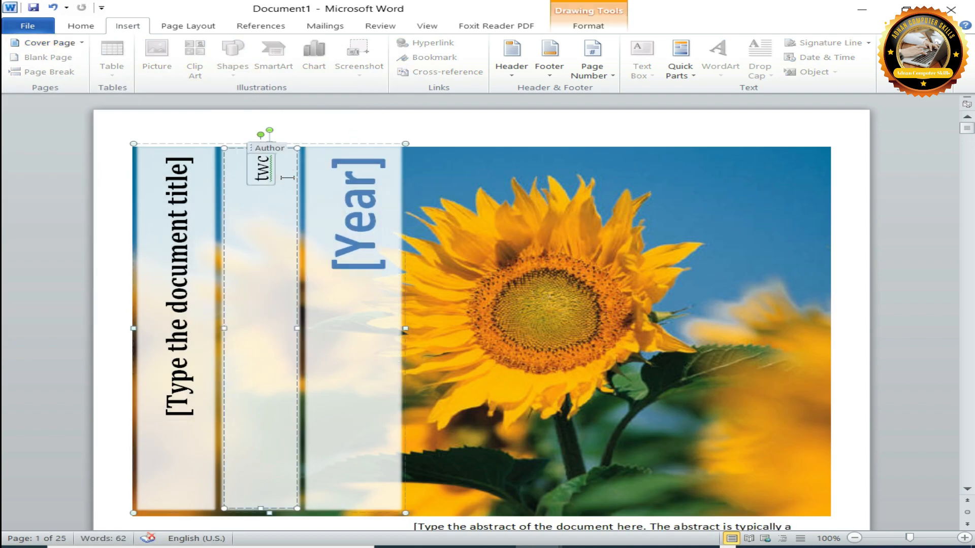